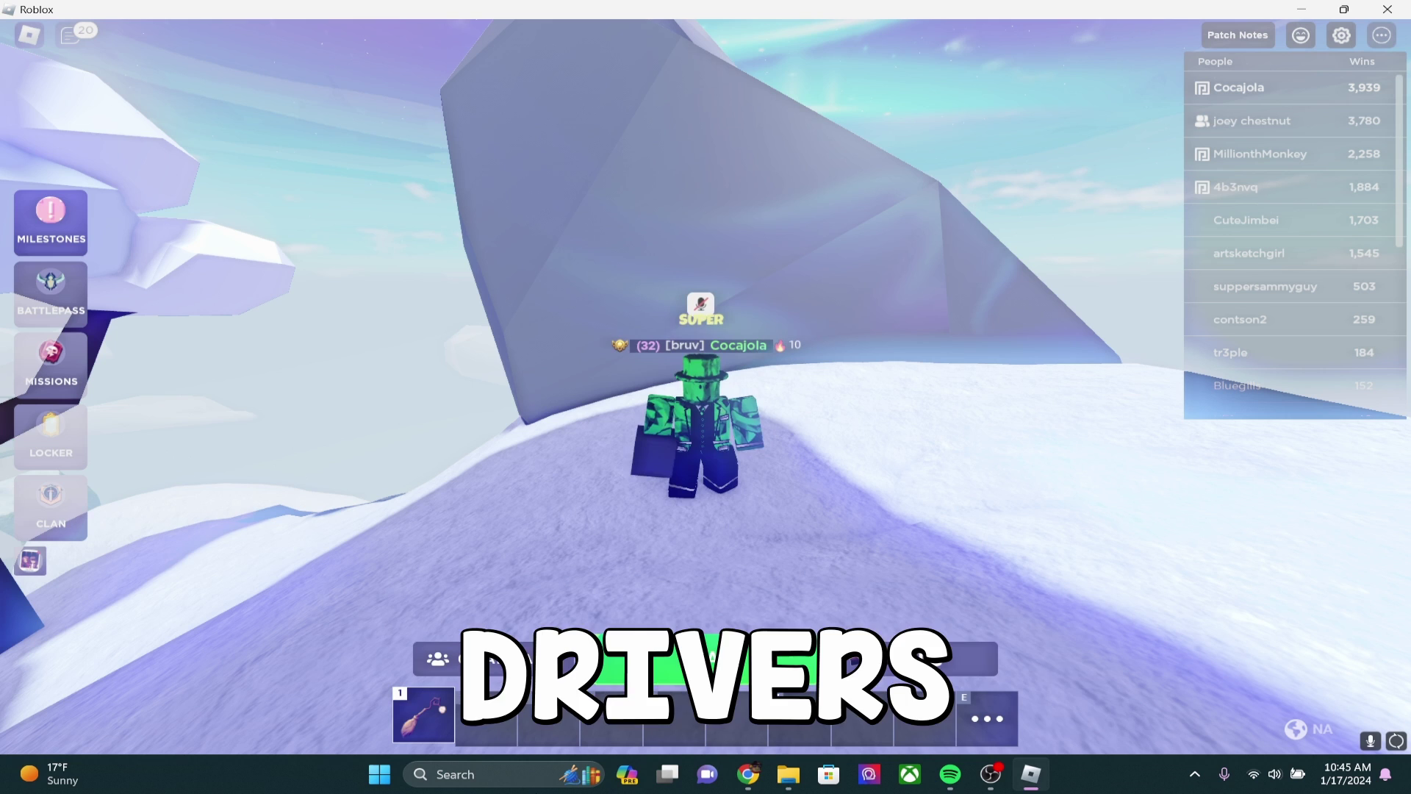
Step: Launch GeForce Experience from a Windows search for 'nvi', opening its Drivers page
key(super)
text(nvi)
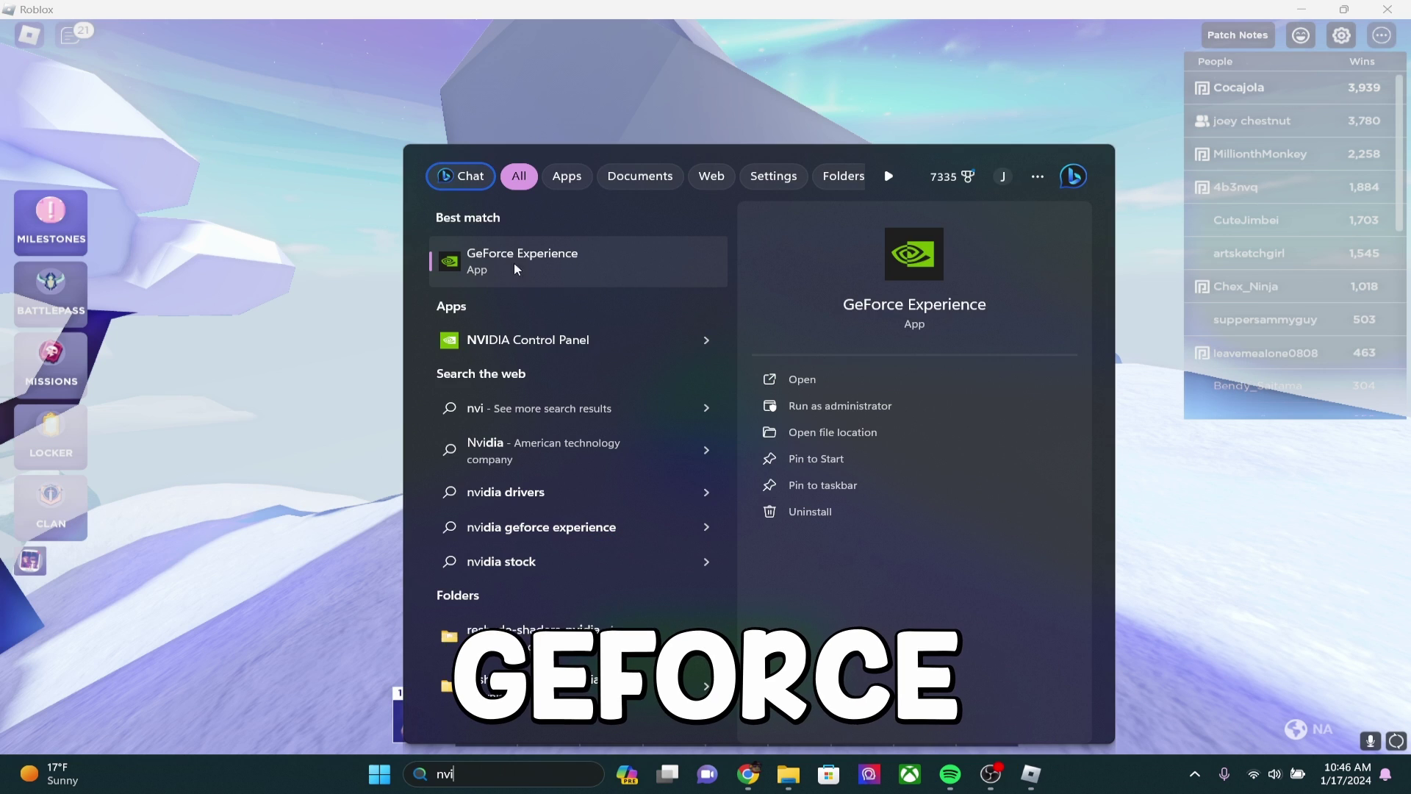
click(539, 257)
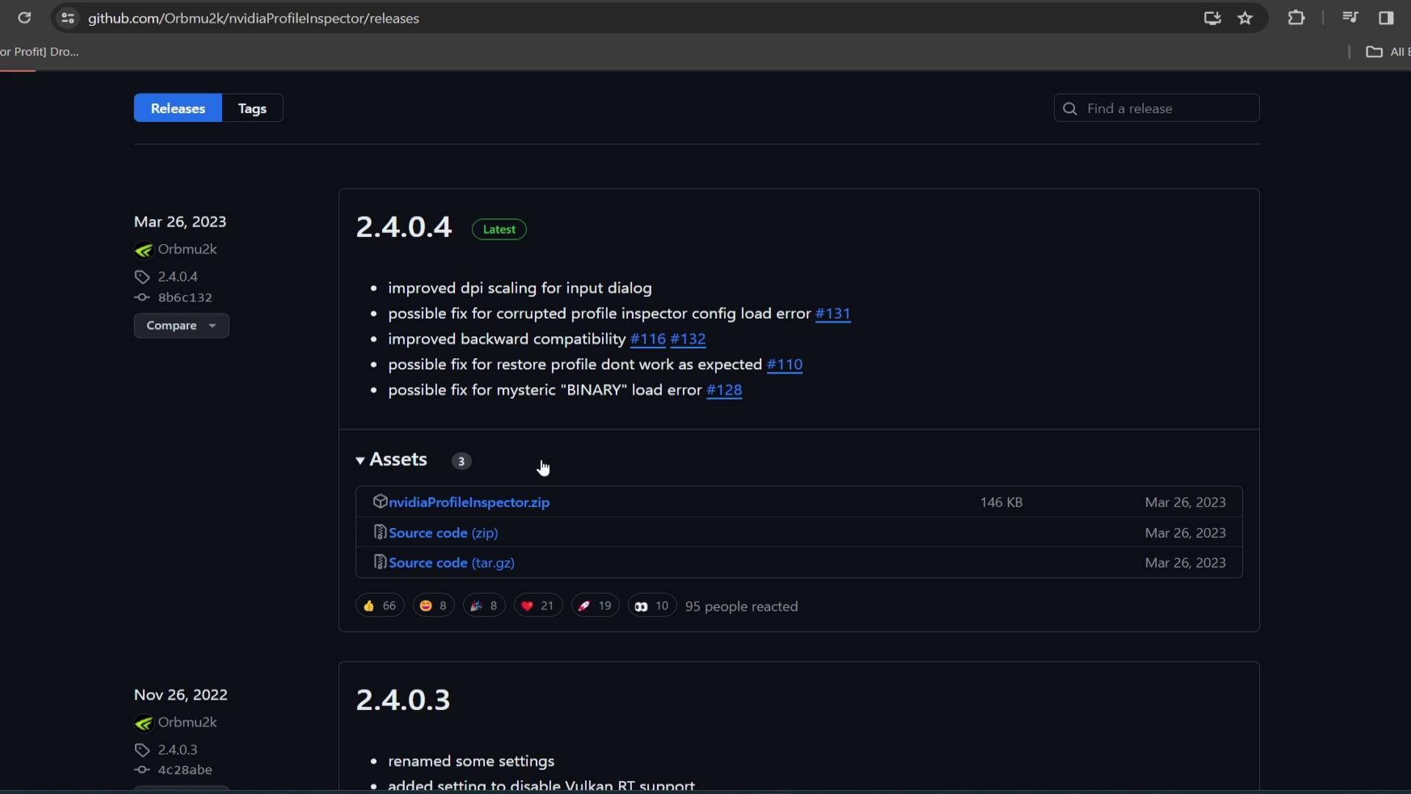
Step: Download the nvidiaProfileInspector.zip asset from the 2.4.0.4 release
click(488, 504)
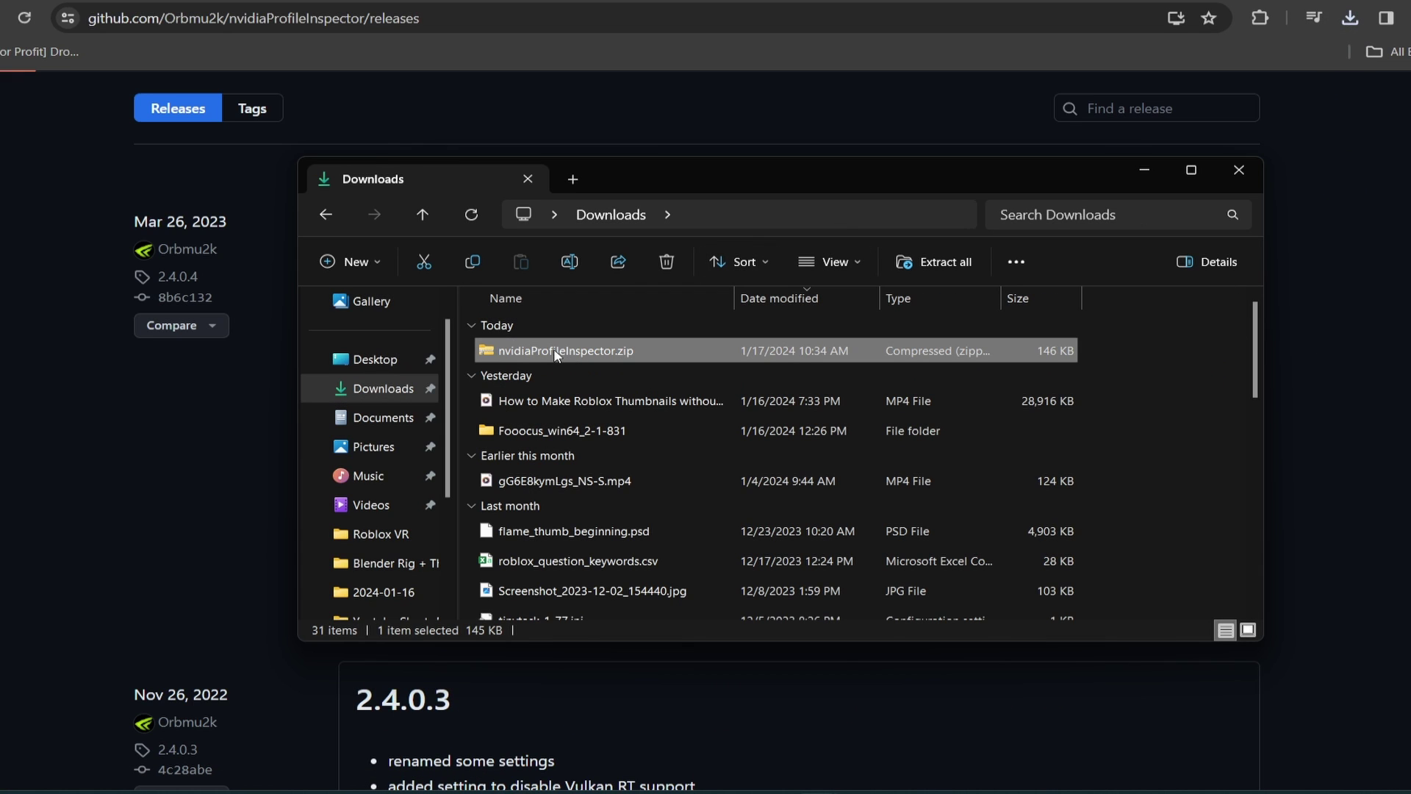
Step: Extract nvidiaProfileInspector.zip in Downloads and run the extracted nvidiaProfileInspector.exe
right_click(556, 354)
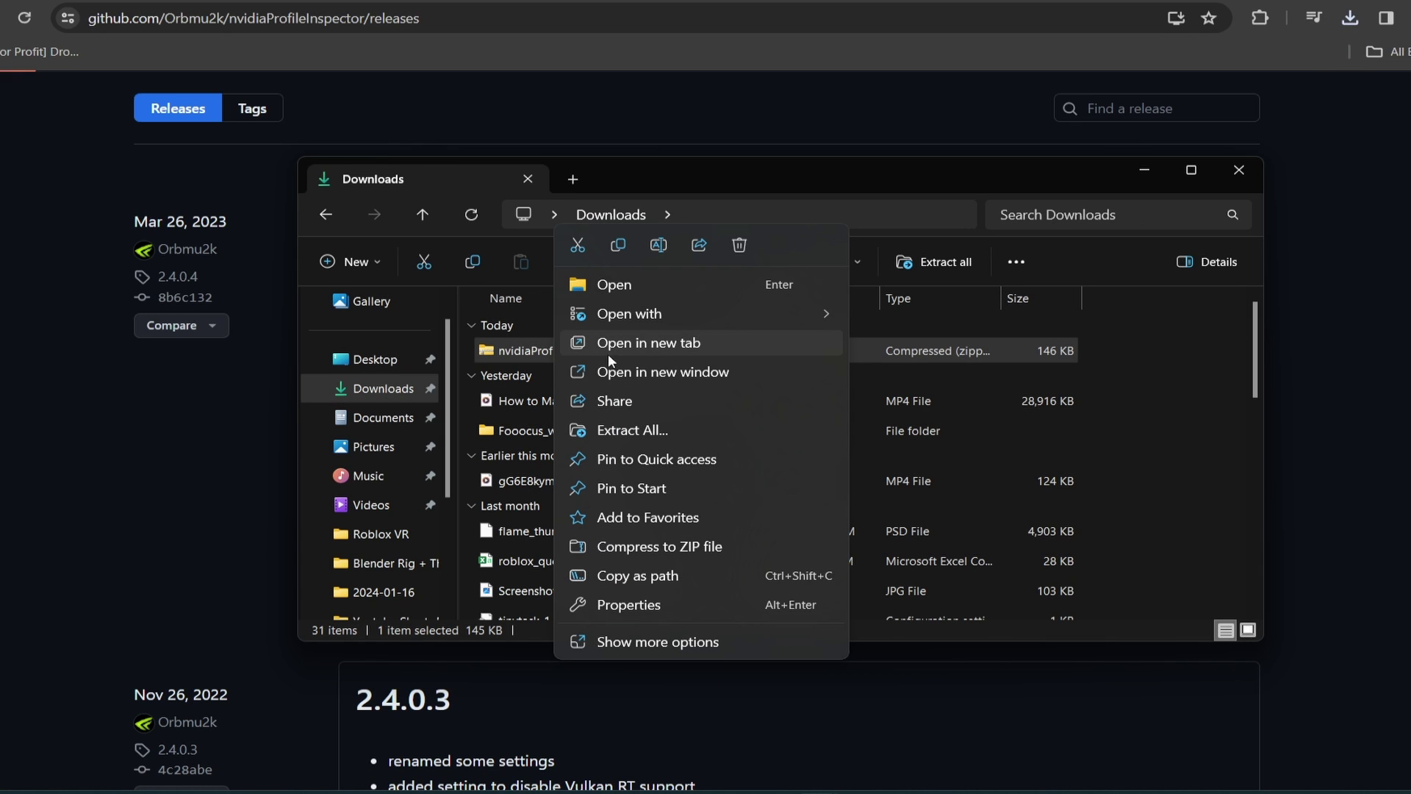
key(Escape)
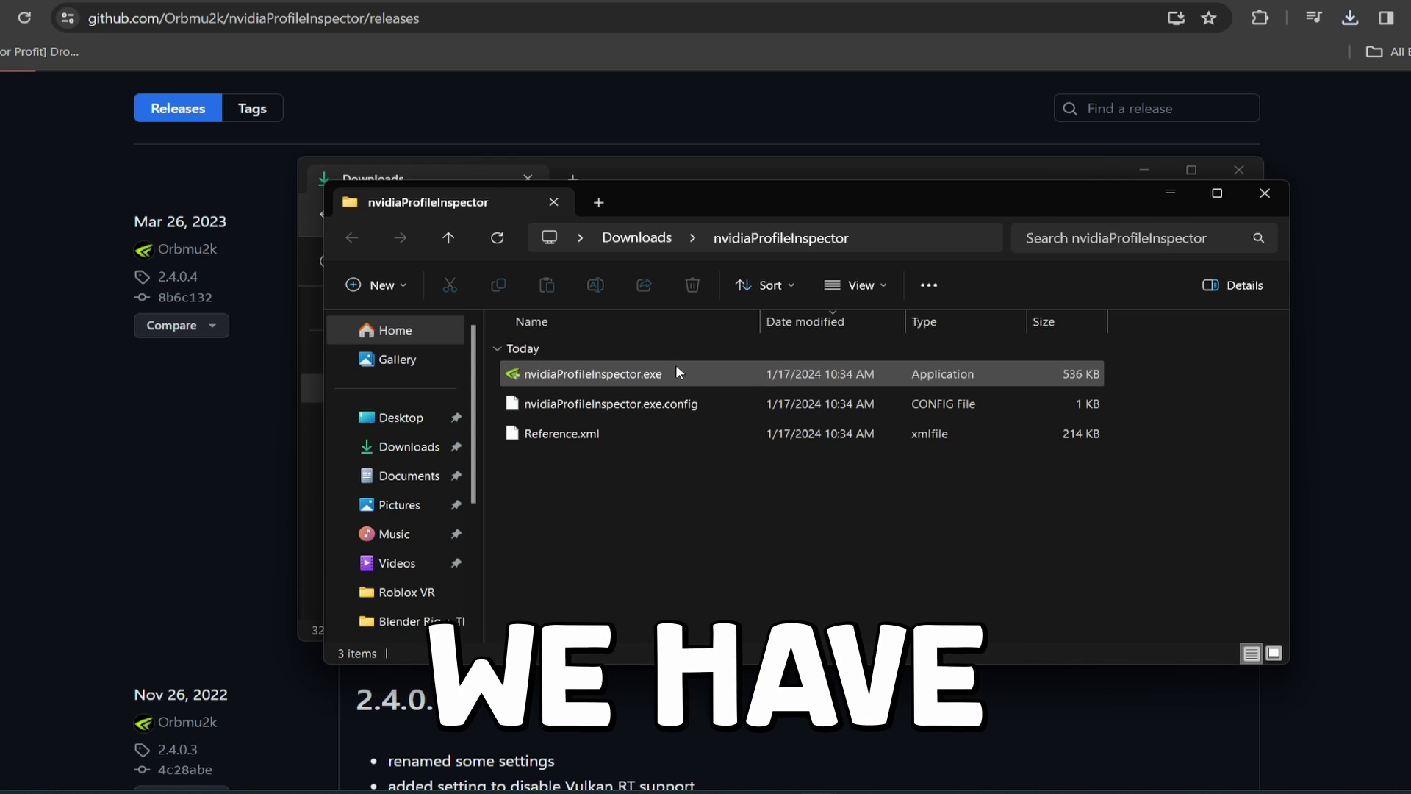
double_click(583, 378)
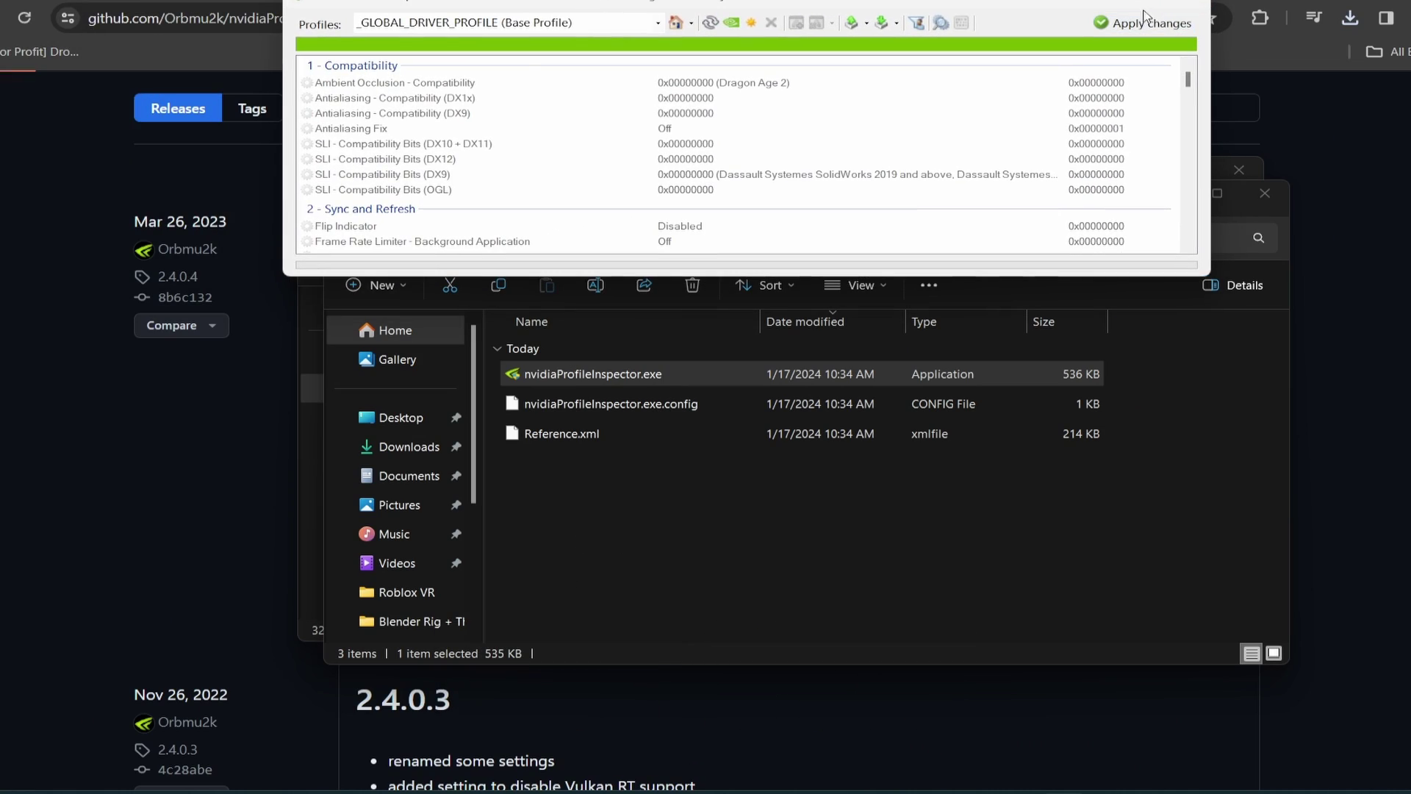
Step: Set the global profile's Ansel flags for enabled applications to ANSEL_ALLOWLISTED_ALLOWED and apply changes
click(1144, 10)
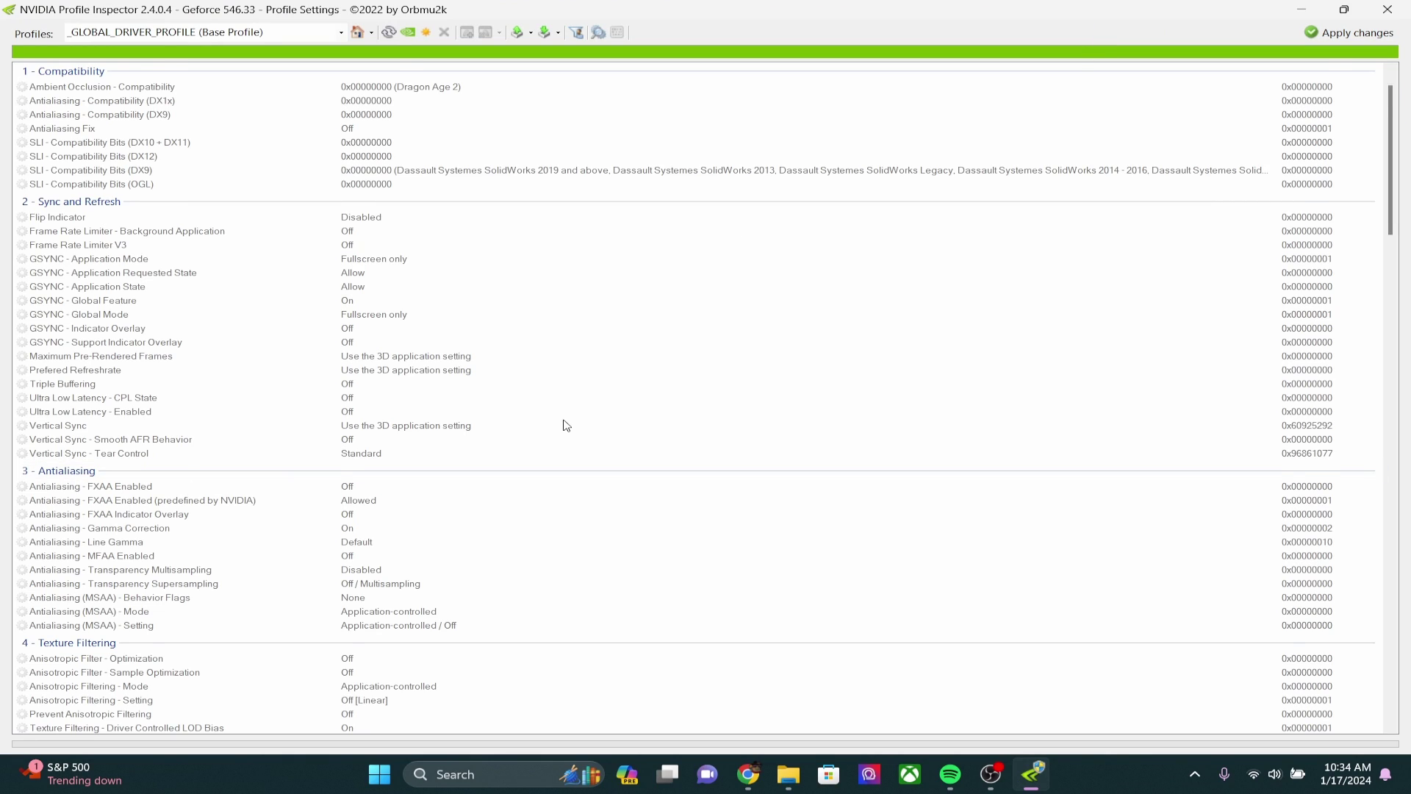
scroll(566, 426, down, 15)
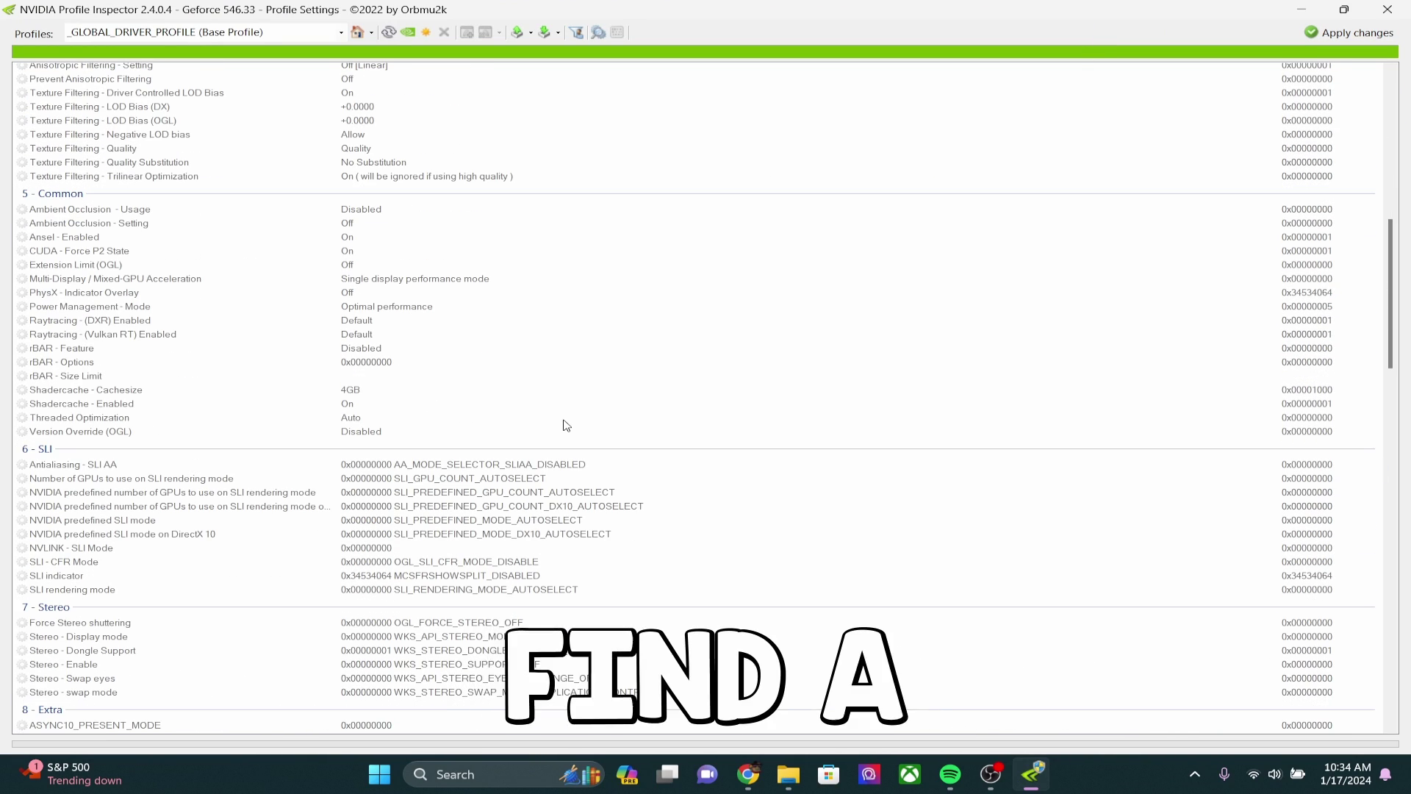
scroll(199, 677, down, 4)
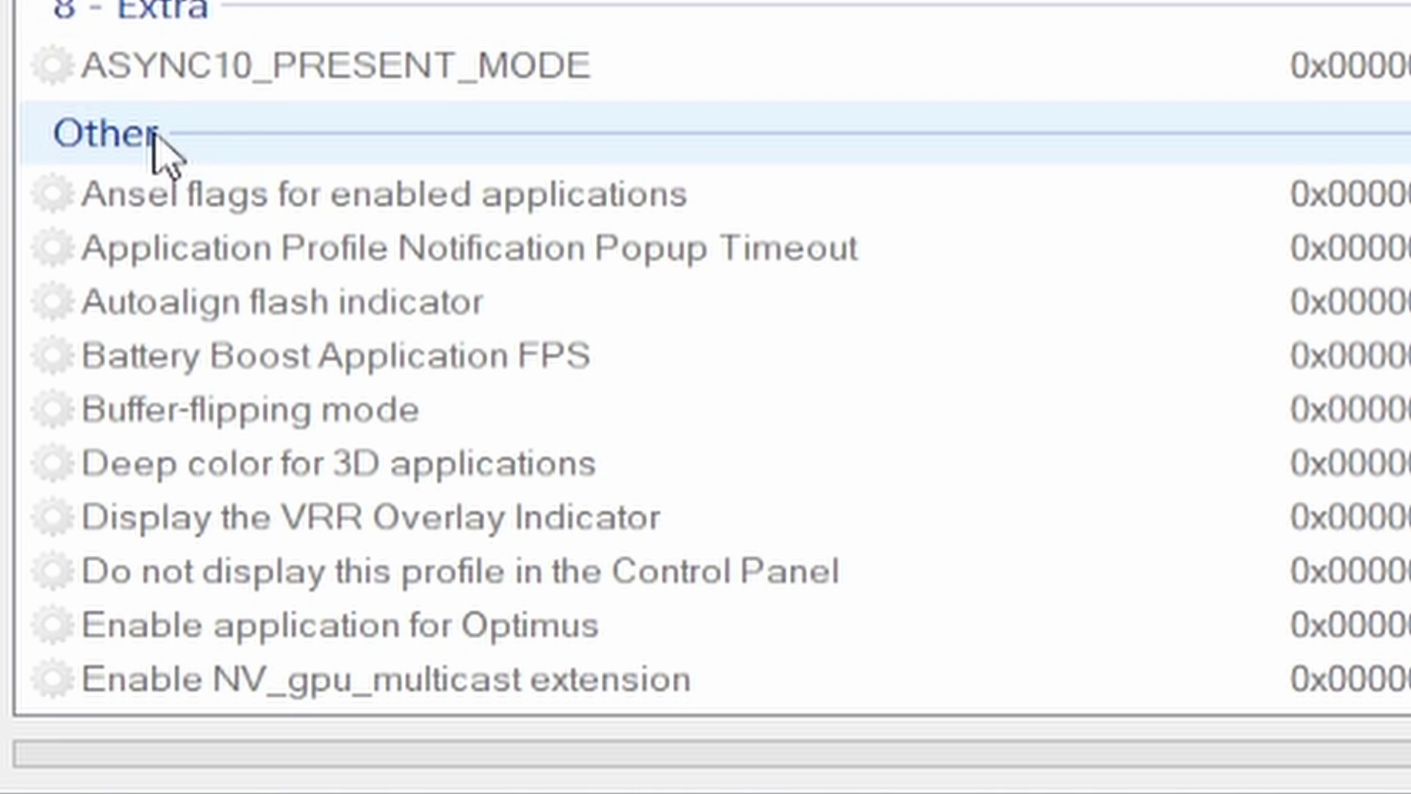
scroll(77, 586, down, 1)
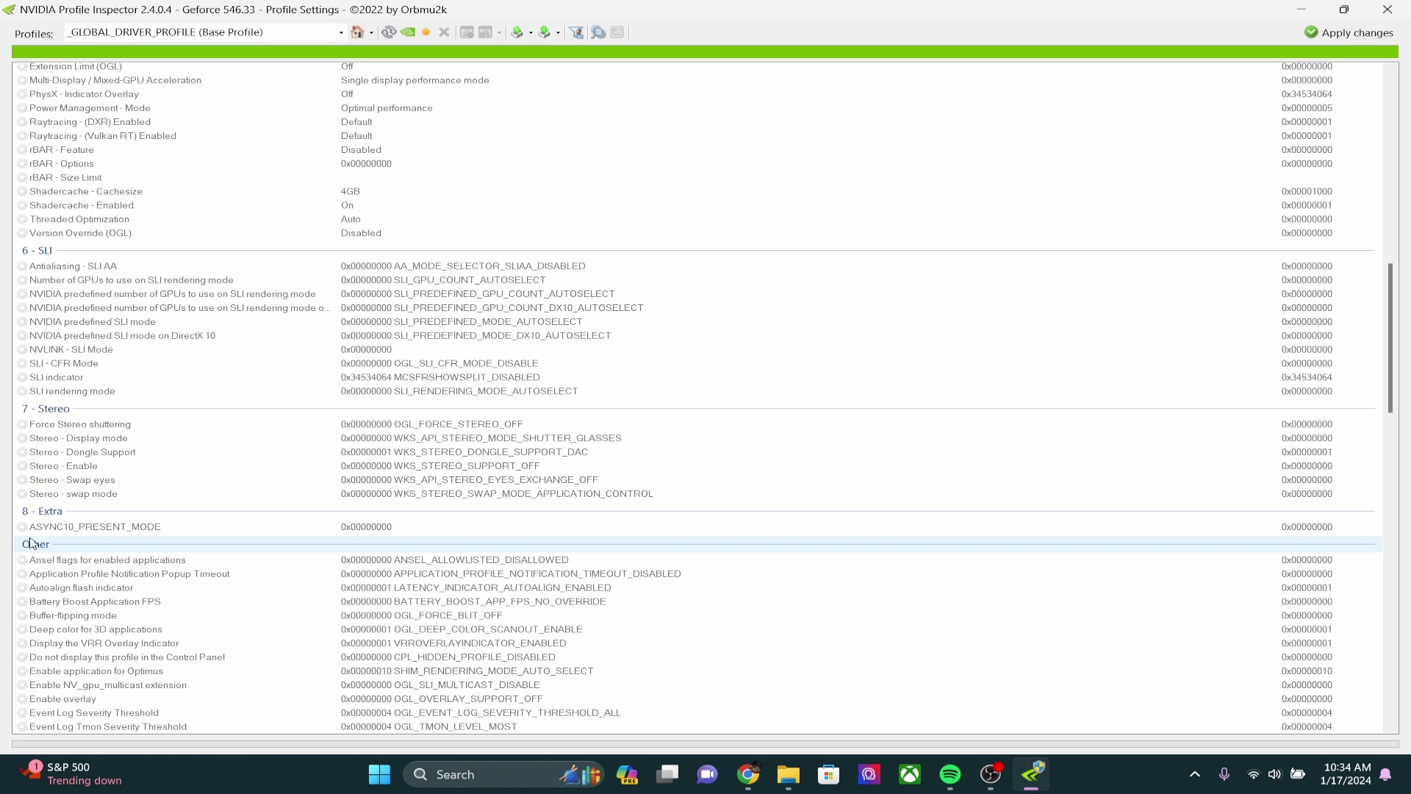
click(459, 559)
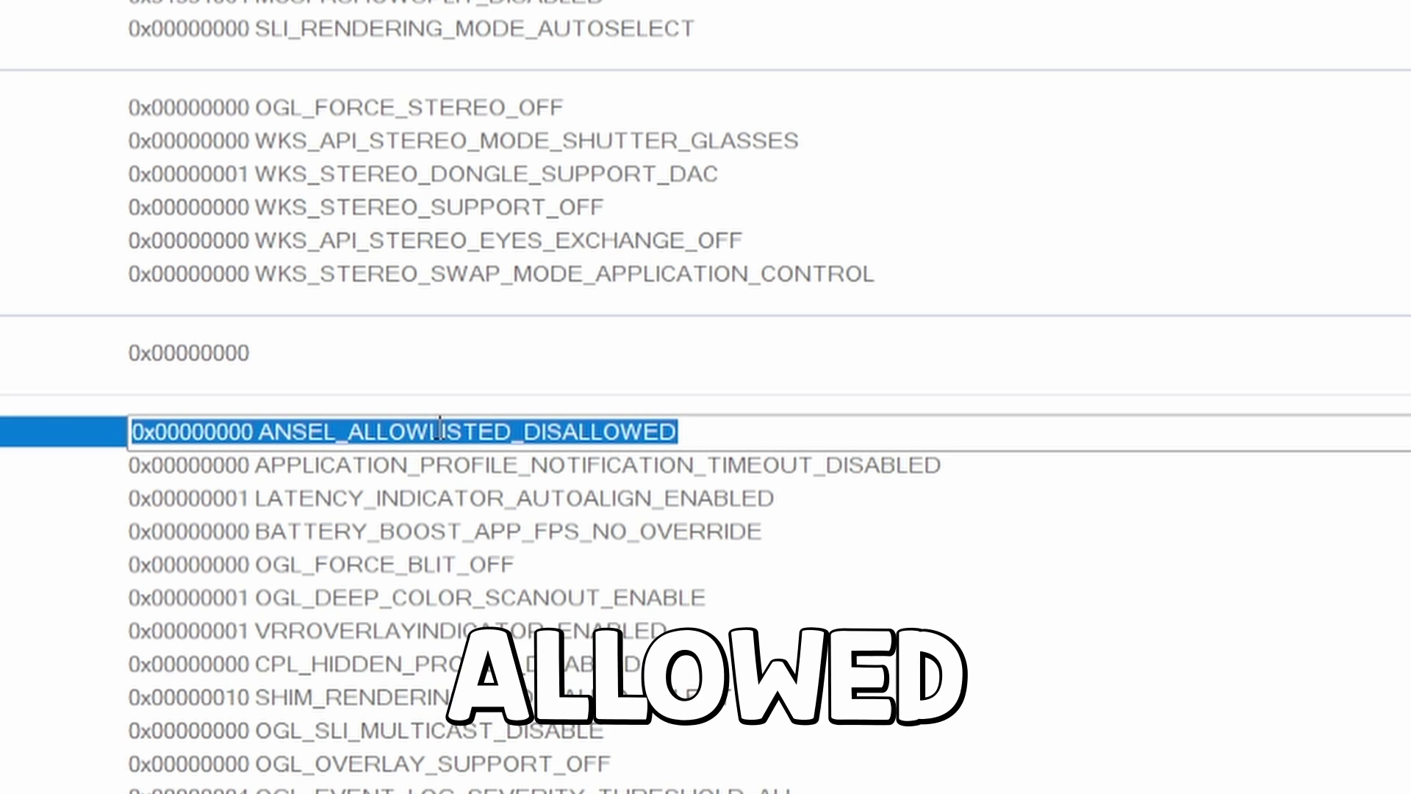
click(1405, 432)
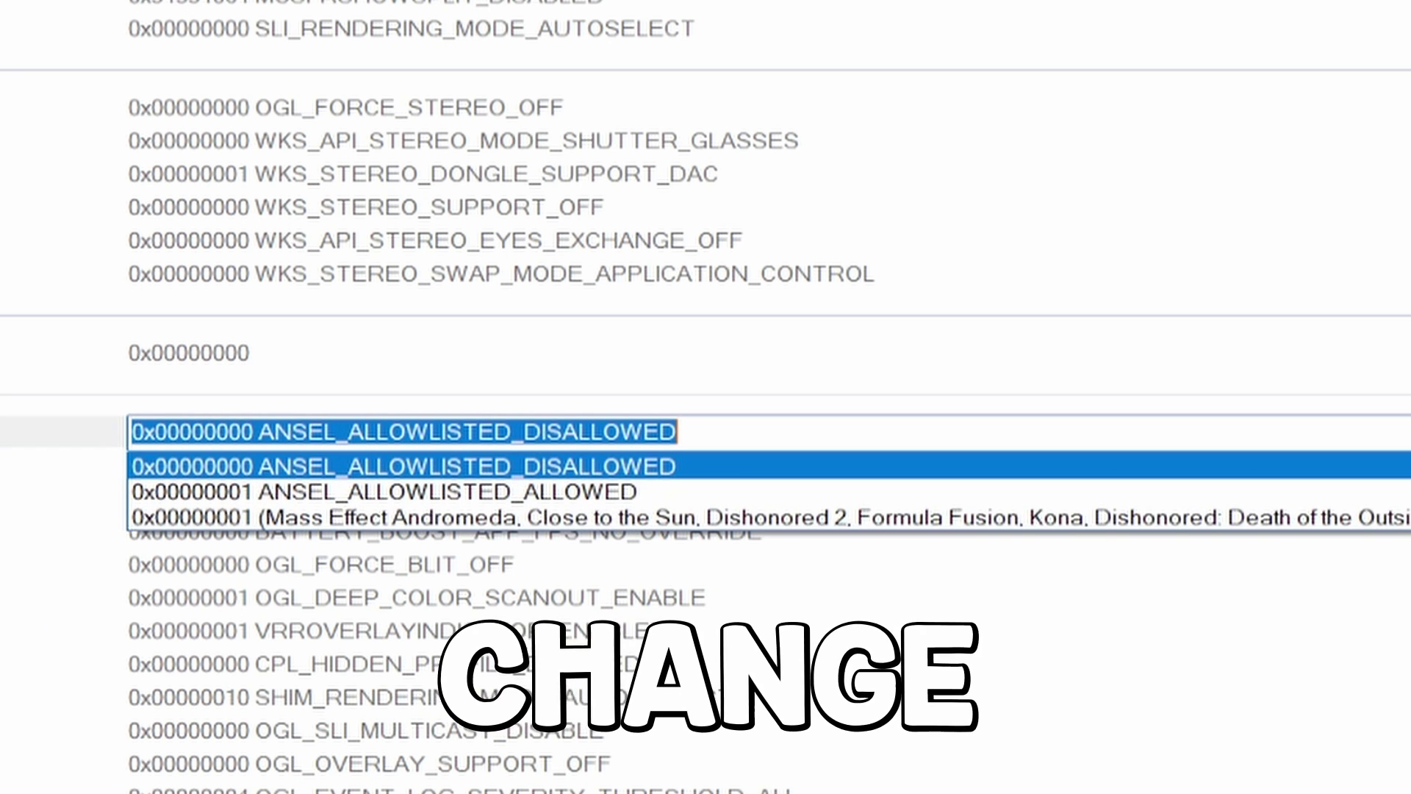
click(1368, 518)
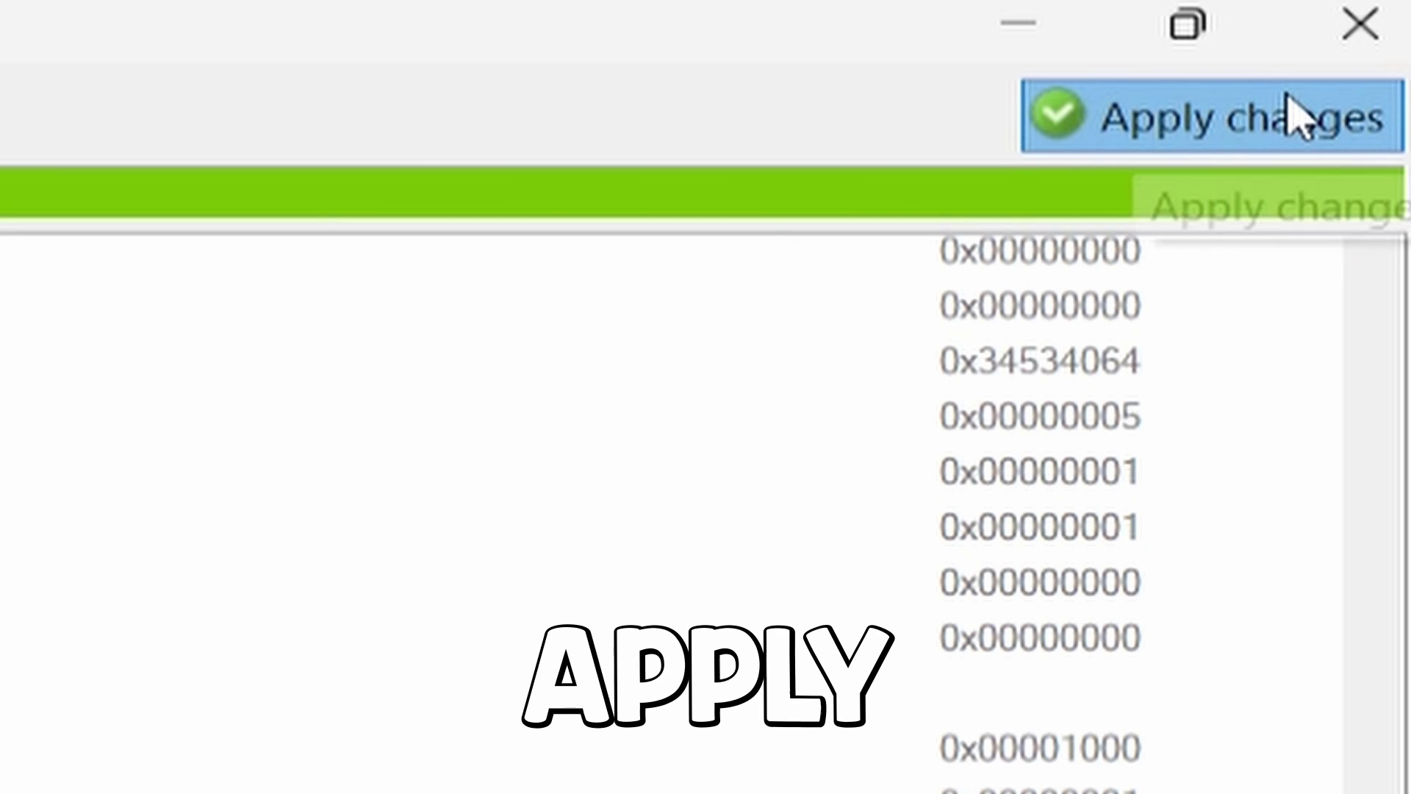
click(1293, 114)
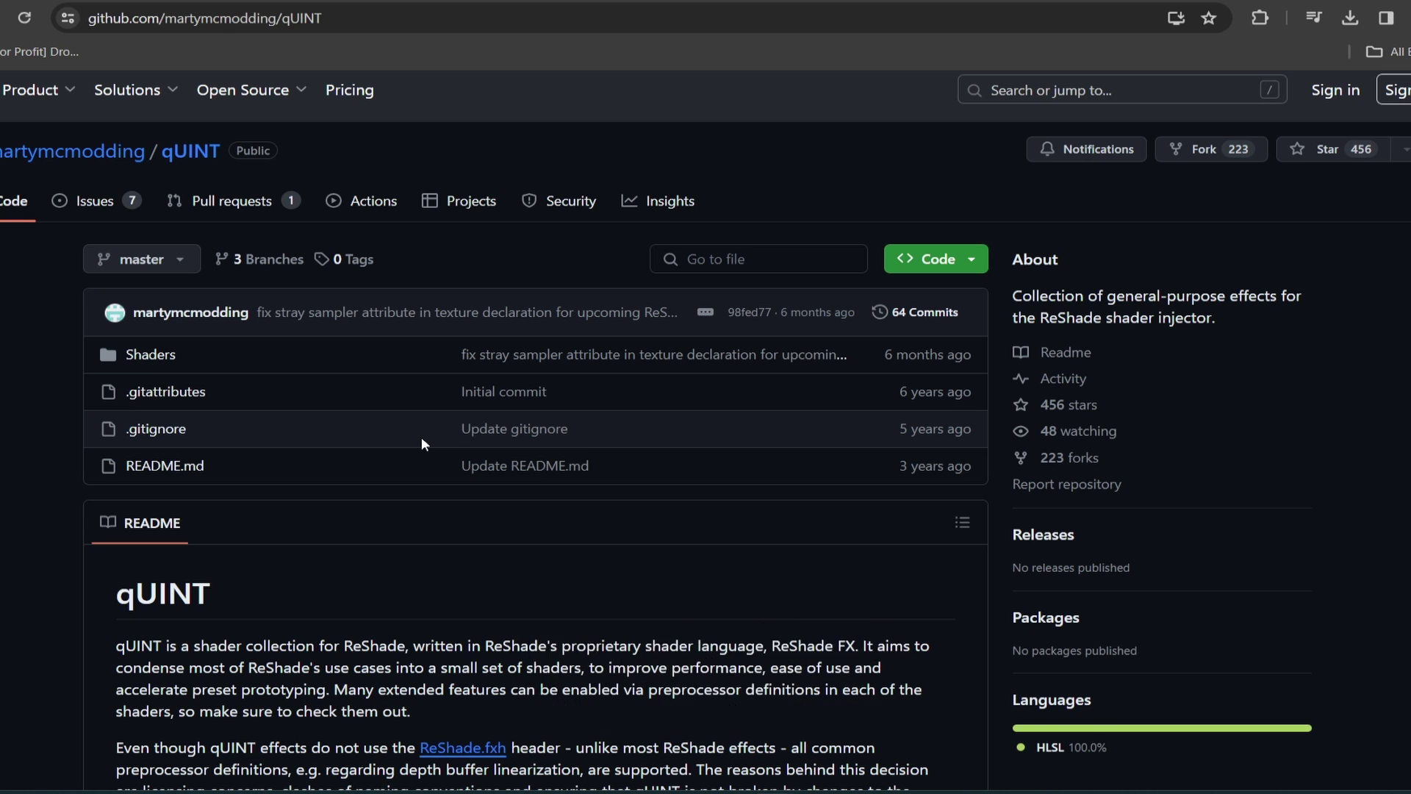
Step: Download qUINT-master.zip and reshade-shaders-nvidia.zip using each repository's Code > Download ZIP
click(969, 264)
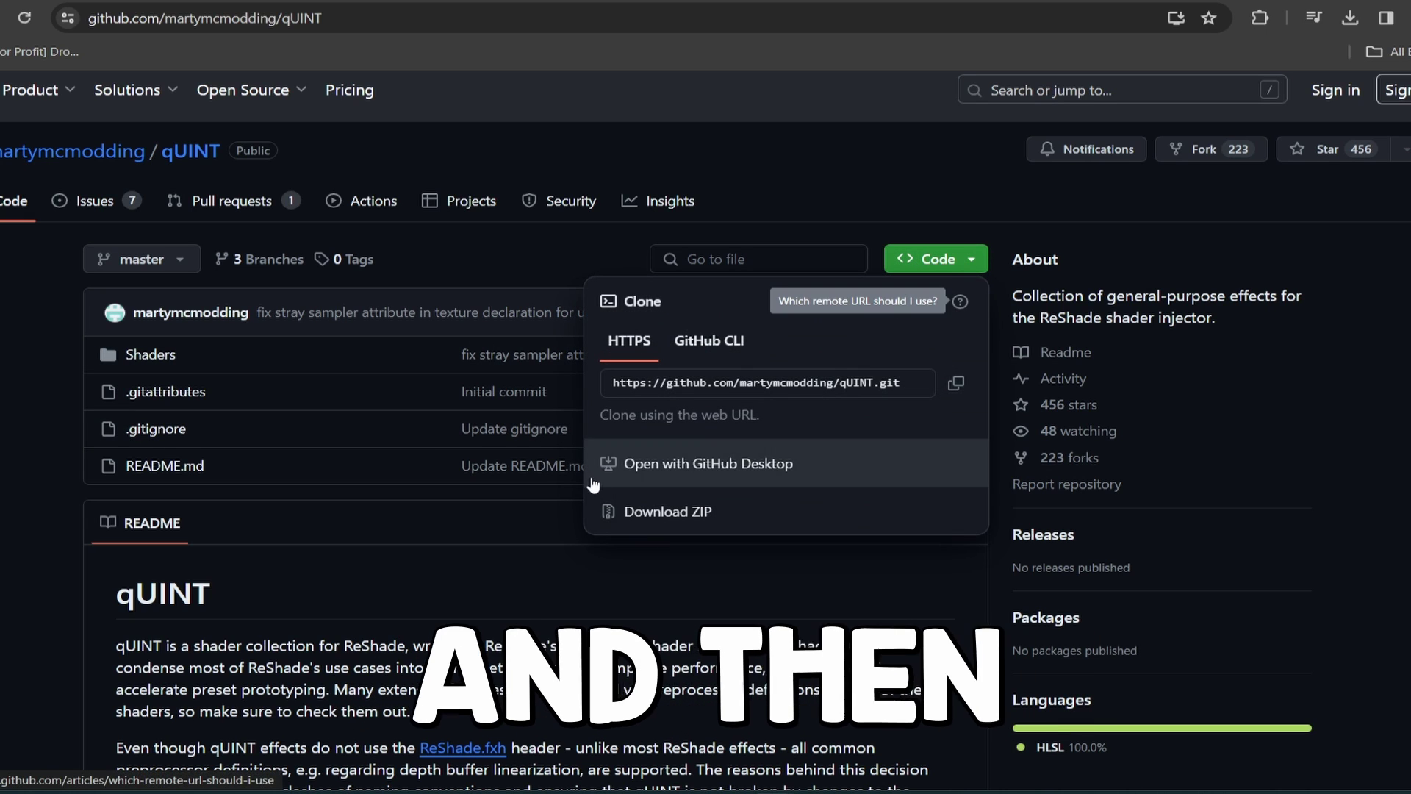
click(728, 505)
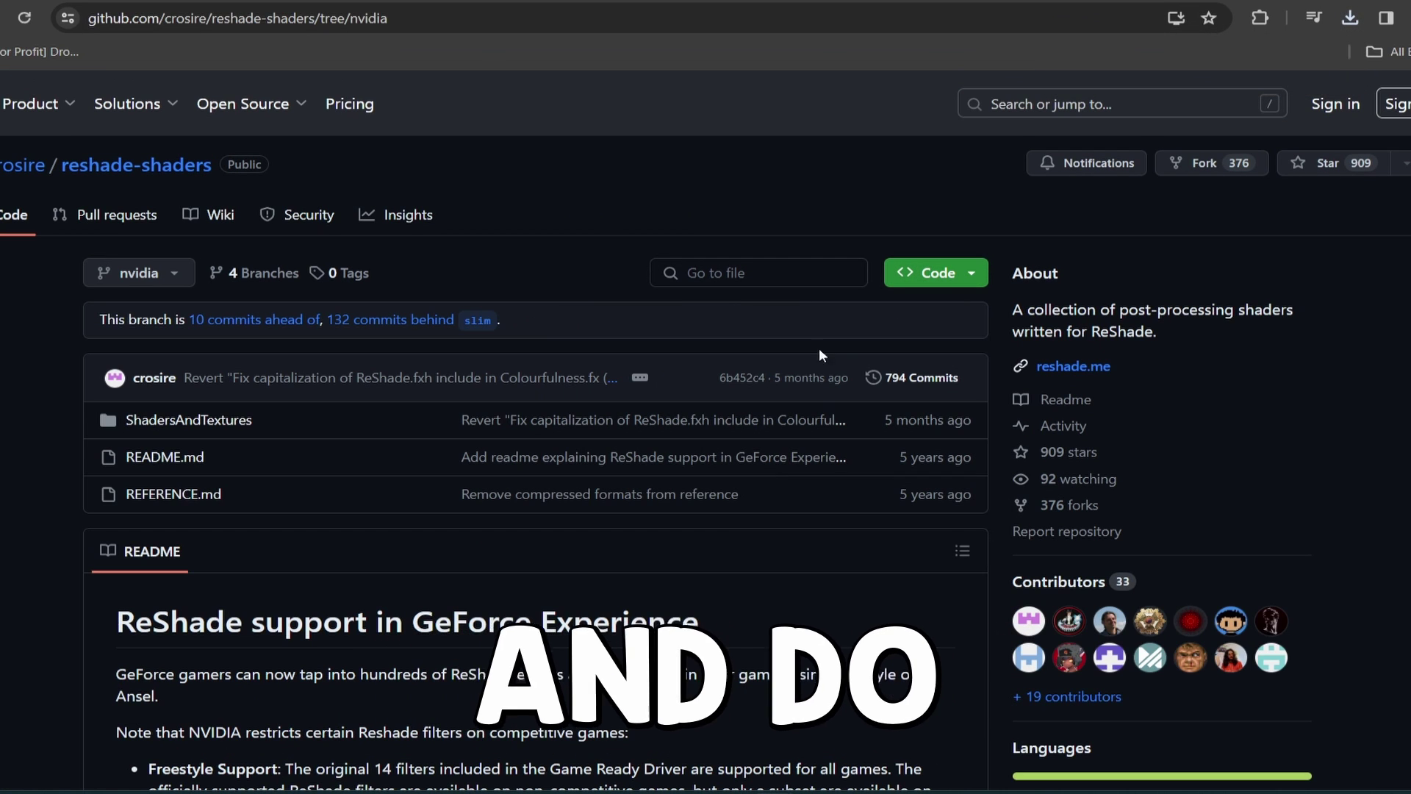
click(942, 276)
click(647, 524)
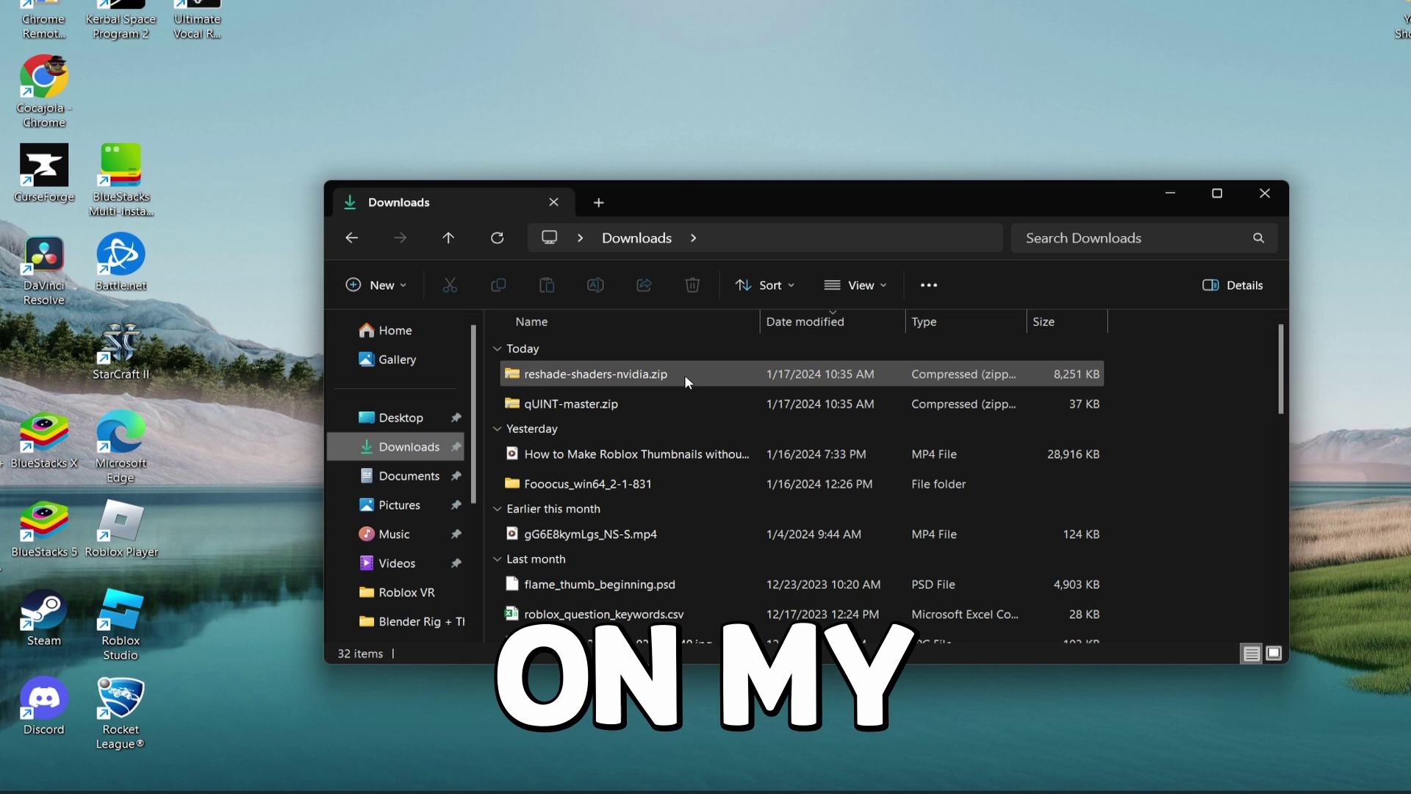
Step: Move reshade-shaders-nvidia.zip and qUINT-master.zip onto the desktop
drag(615, 378, 735, 81)
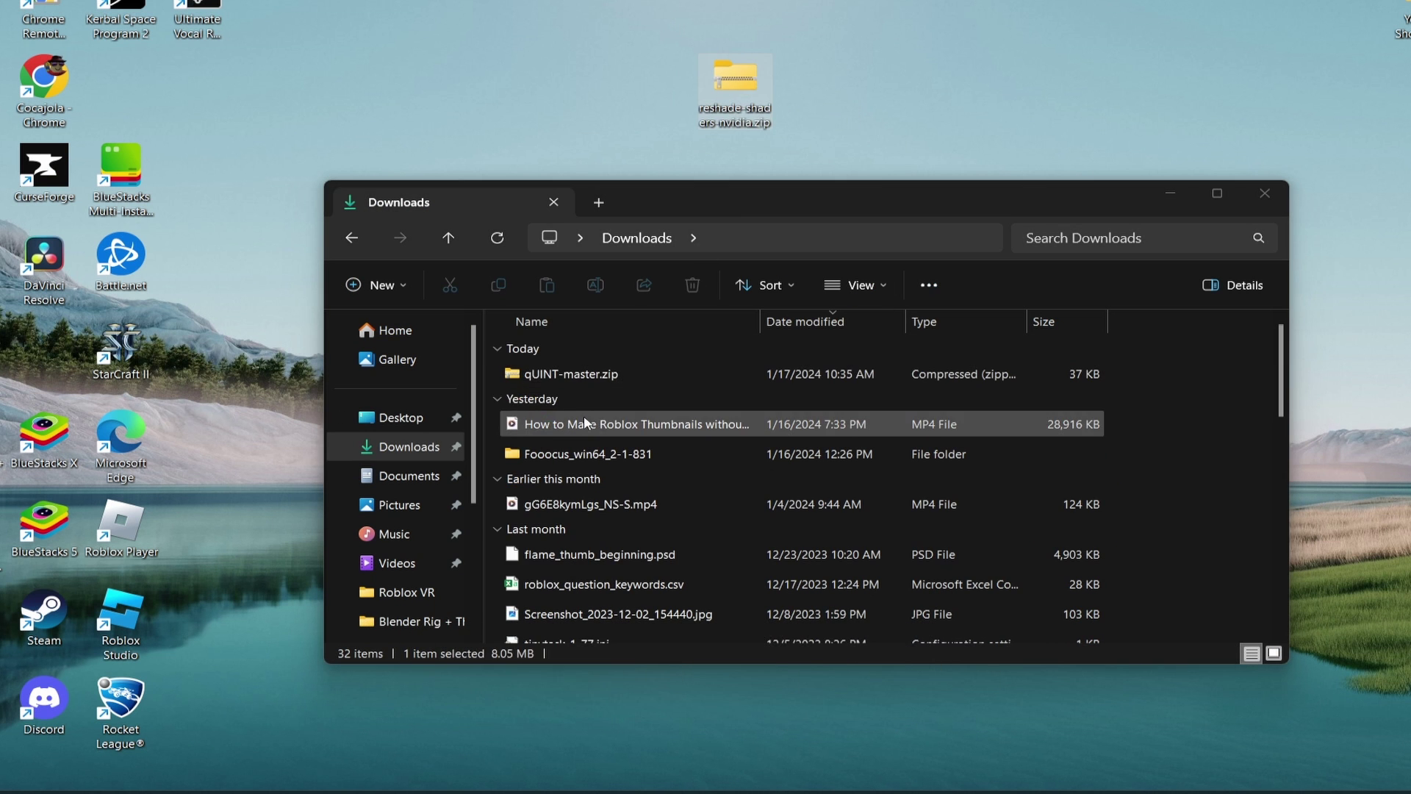
drag(571, 373, 891, 114)
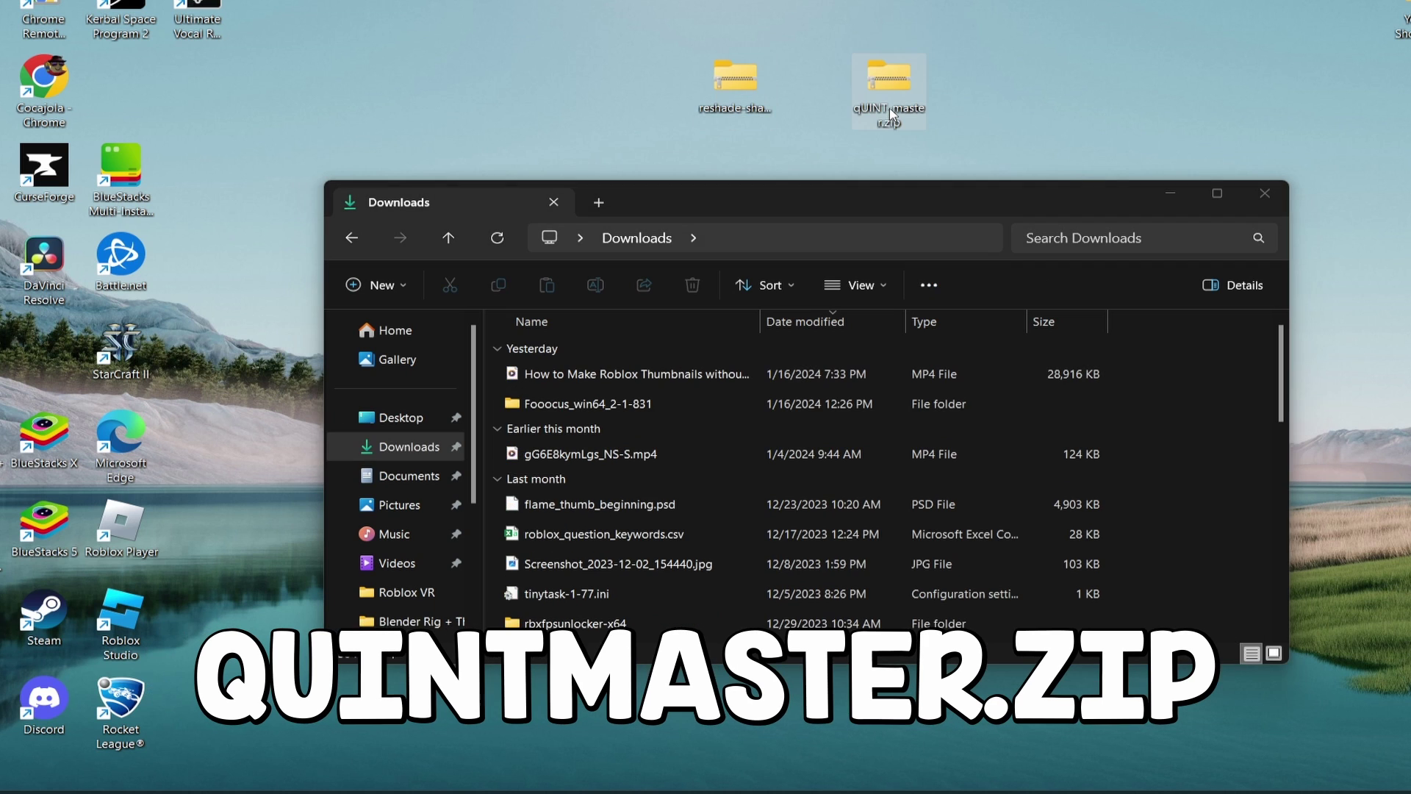
click(1172, 195)
Step: Extract reshade-shaders-nvidia.zip into its folder and delete the leftover qUINT-master.zip
right_click(745, 77)
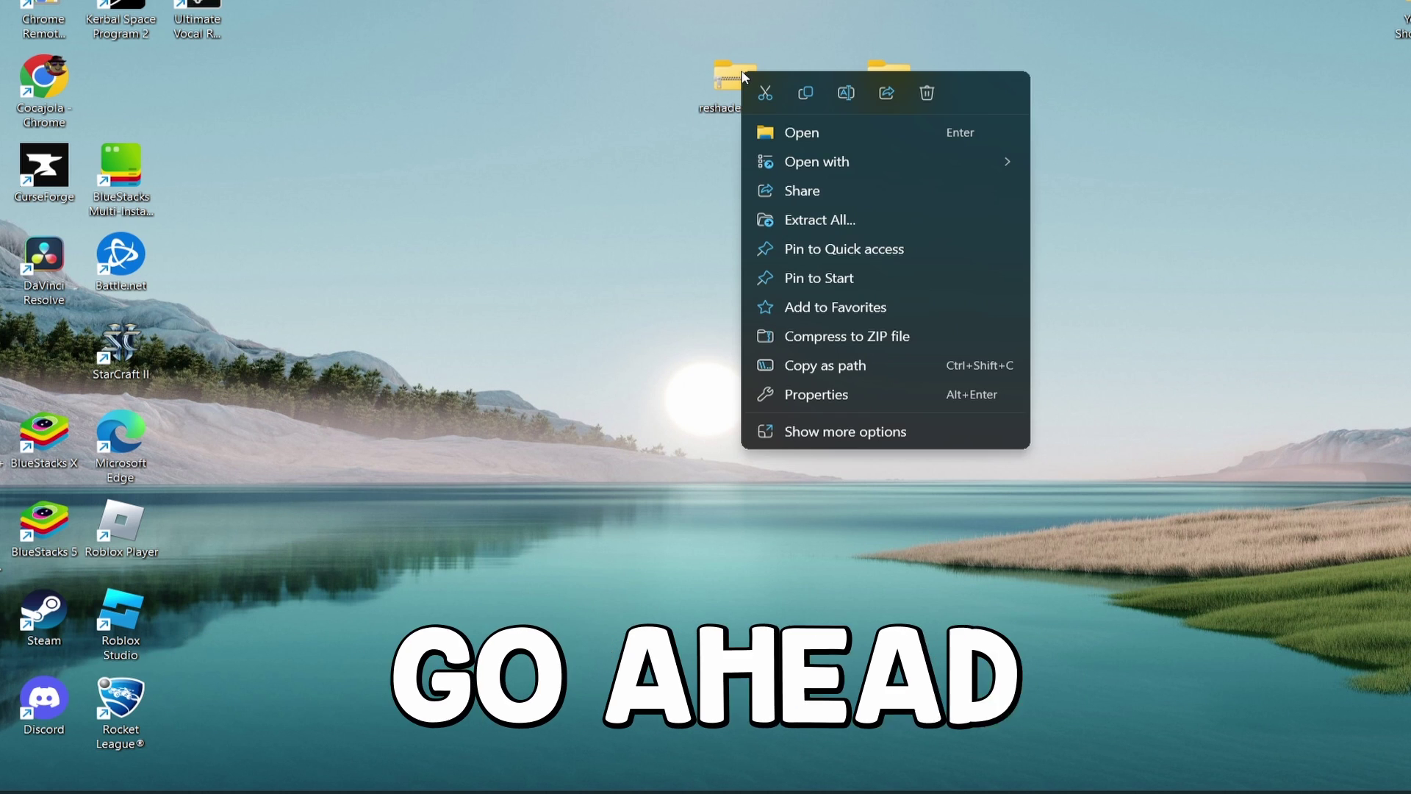
click(842, 214)
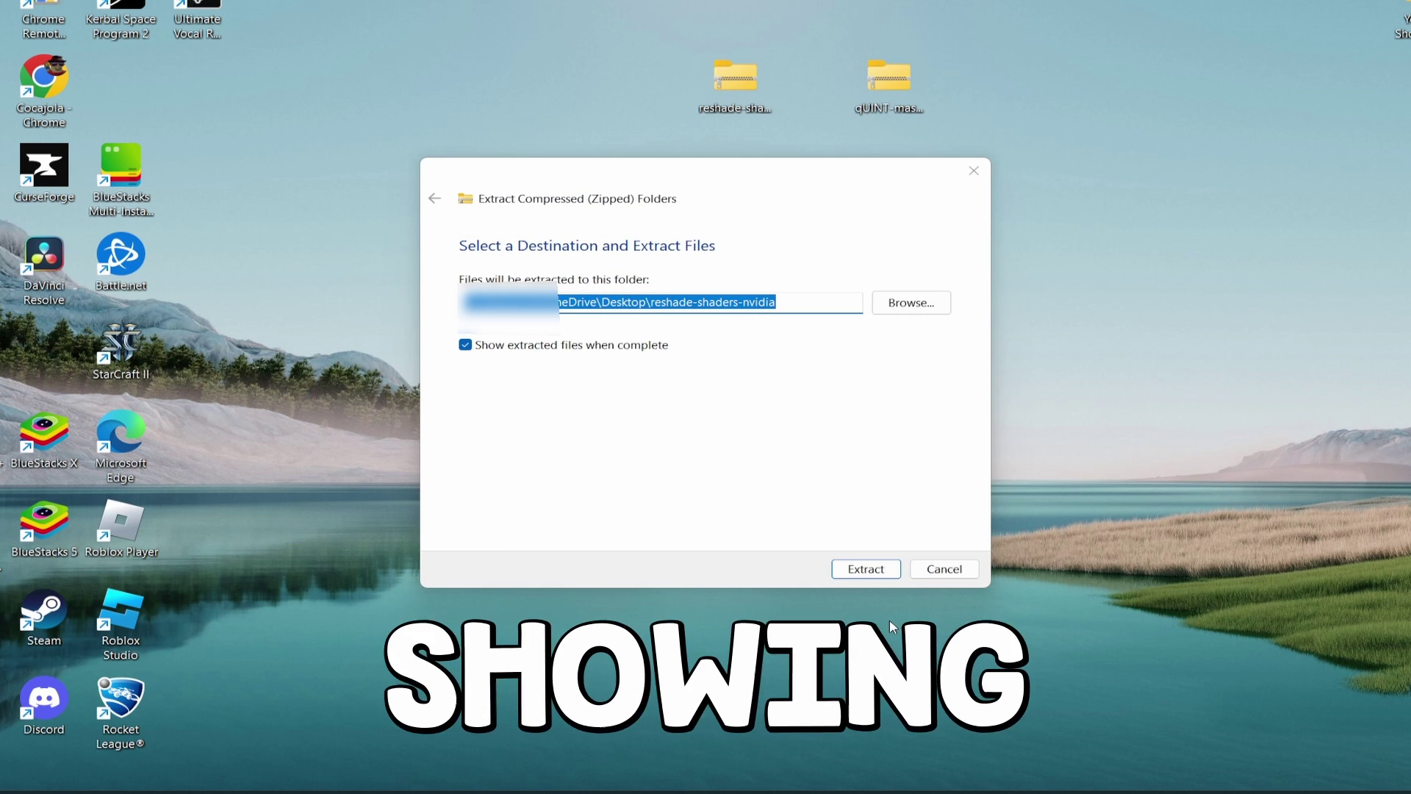
click(862, 568)
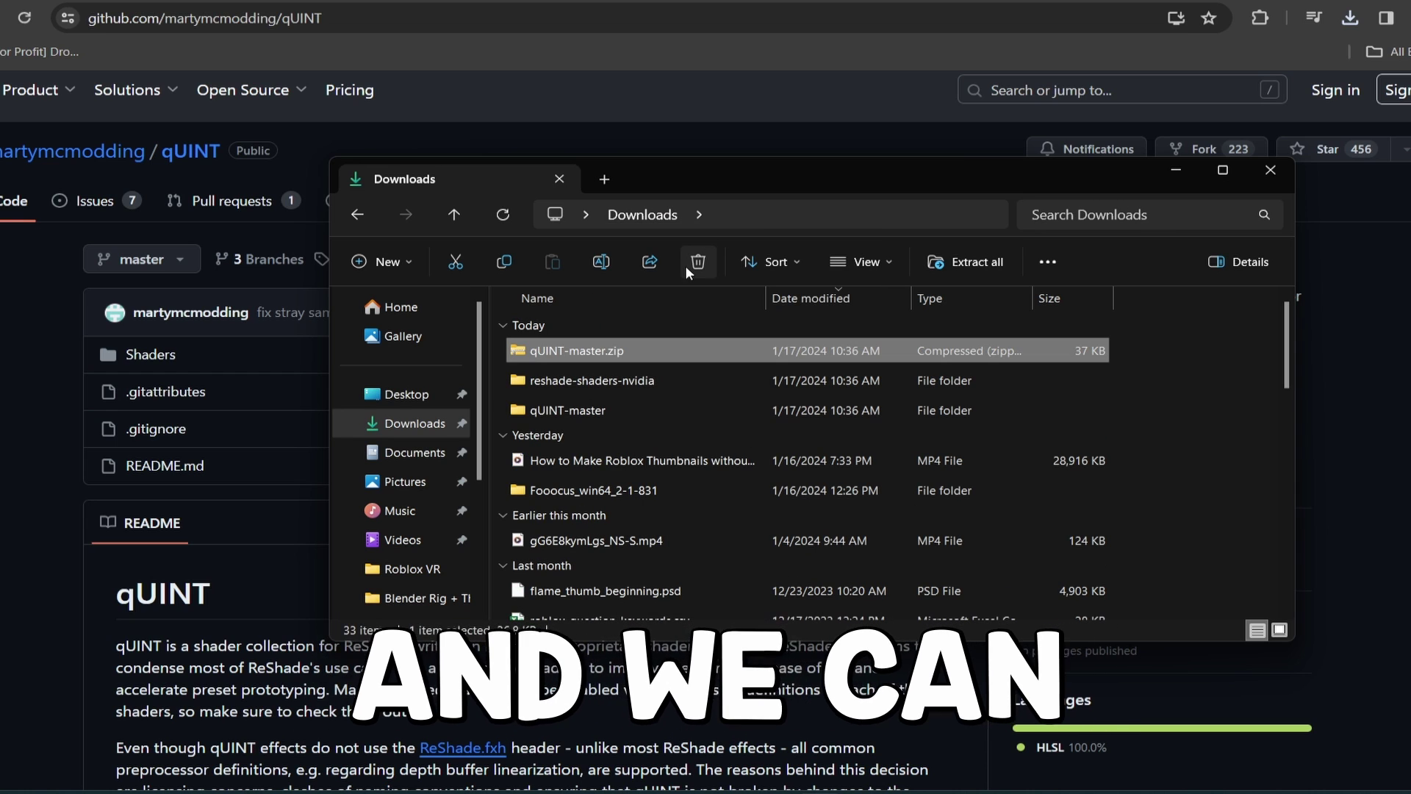
click(699, 269)
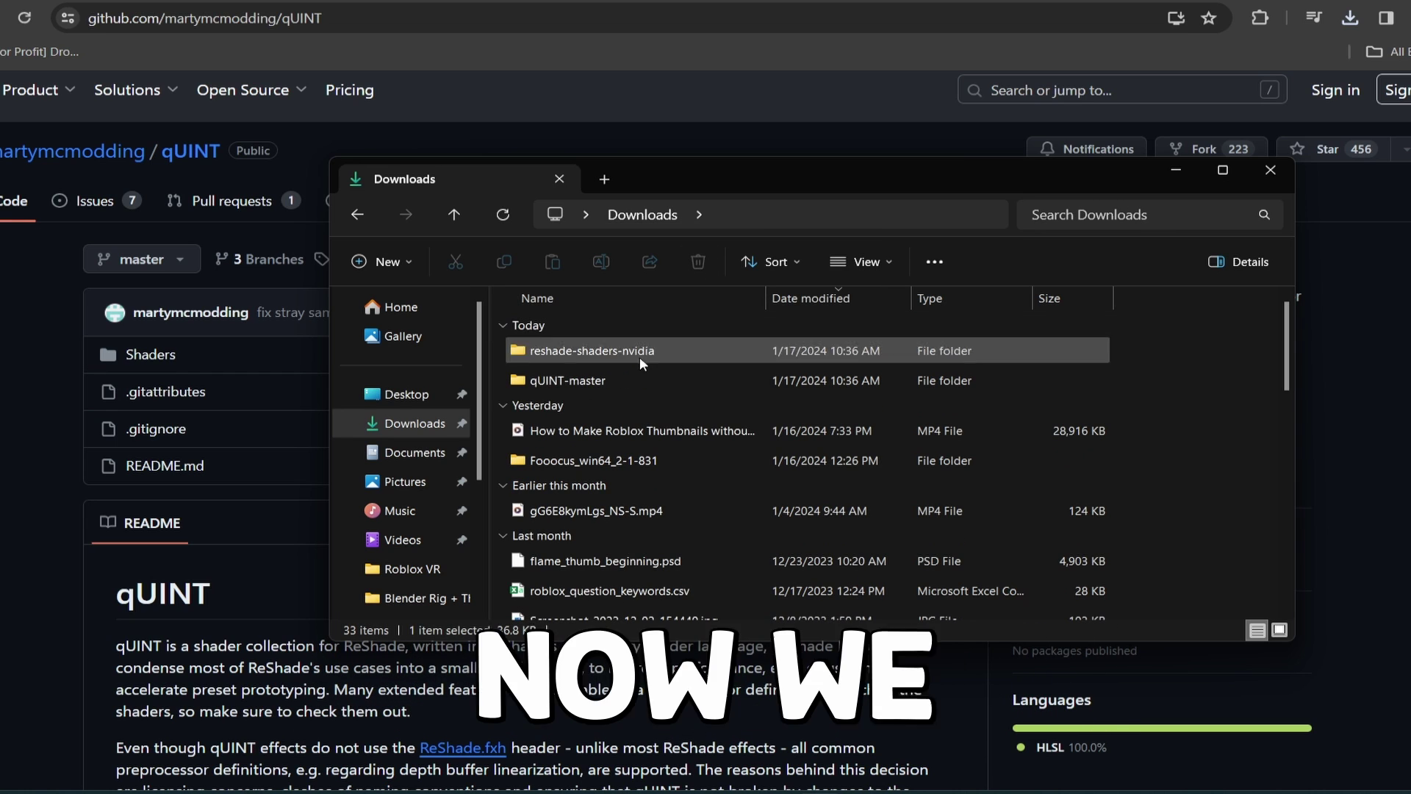
Step: Open qUINT-master\qUINT-master\Shaders and a second window showing Downloads alongside it
double_click(570, 381)
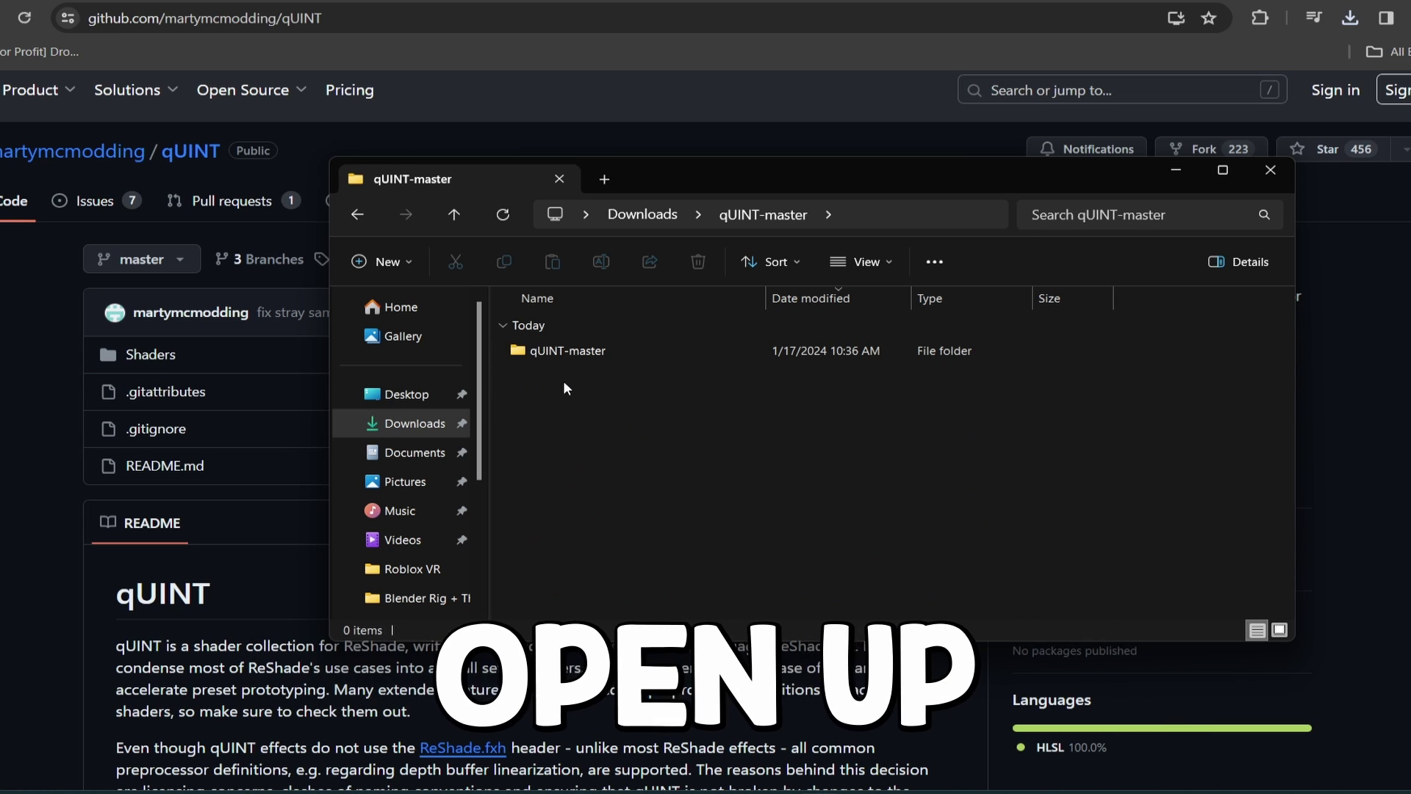
double_click(567, 353)
double_click(566, 351)
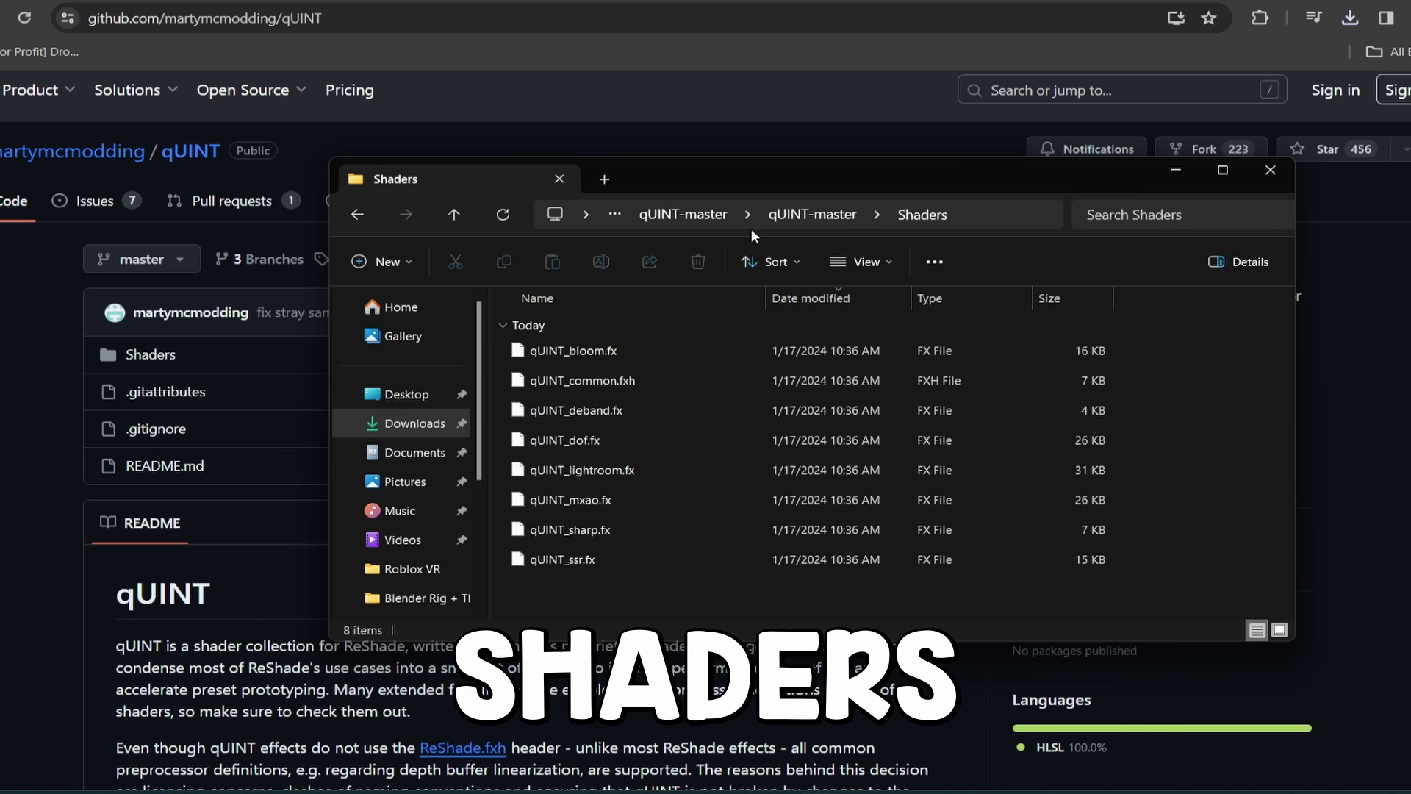
drag(645, 179, 1290, 522)
click(518, 188)
click(328, 432)
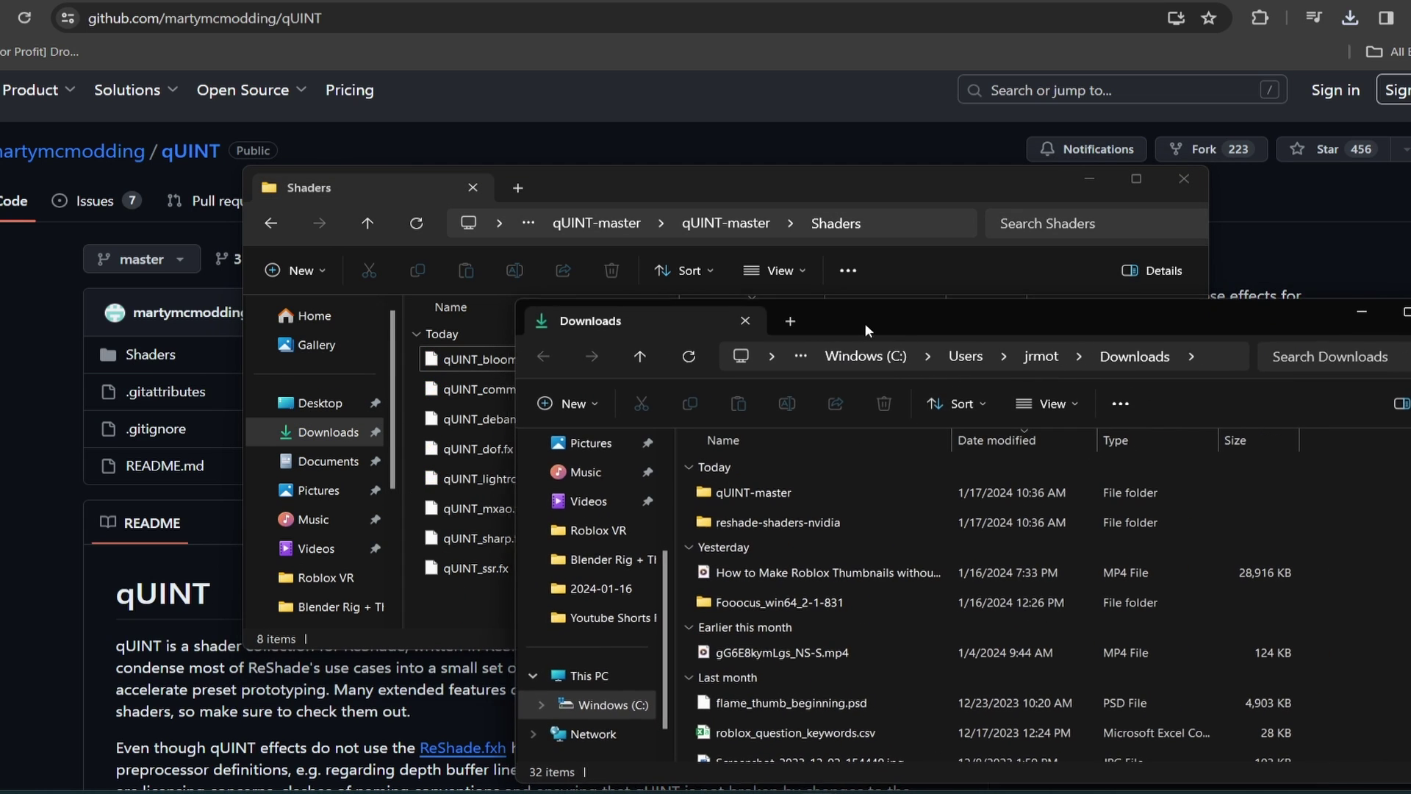
drag(865, 324, 1032, 257)
Step: Copy all ShadersAndTextures files from reshade-shaders-nvidia into Shaders, replacing duplicates
double_click(910, 449)
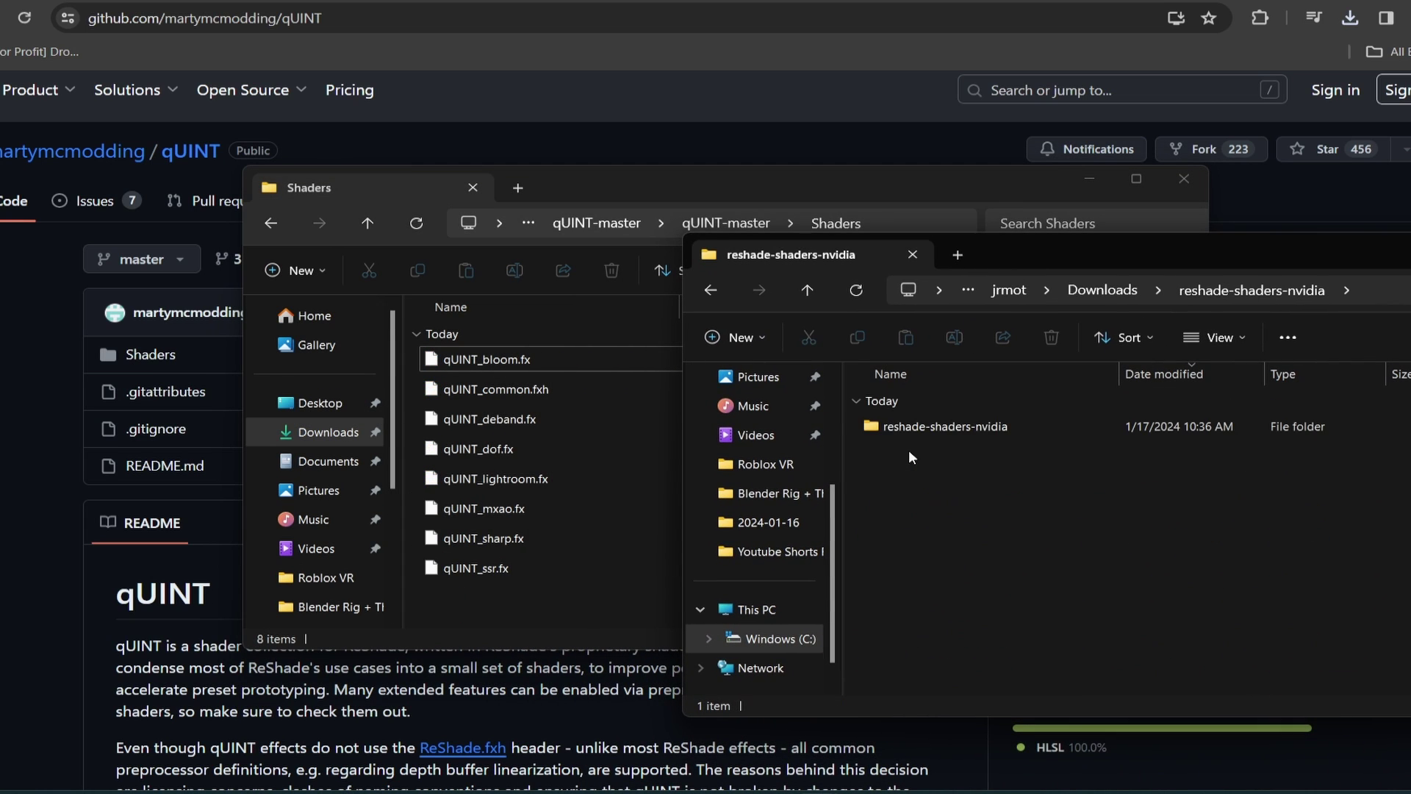
right_click(910, 425)
double_click(910, 424)
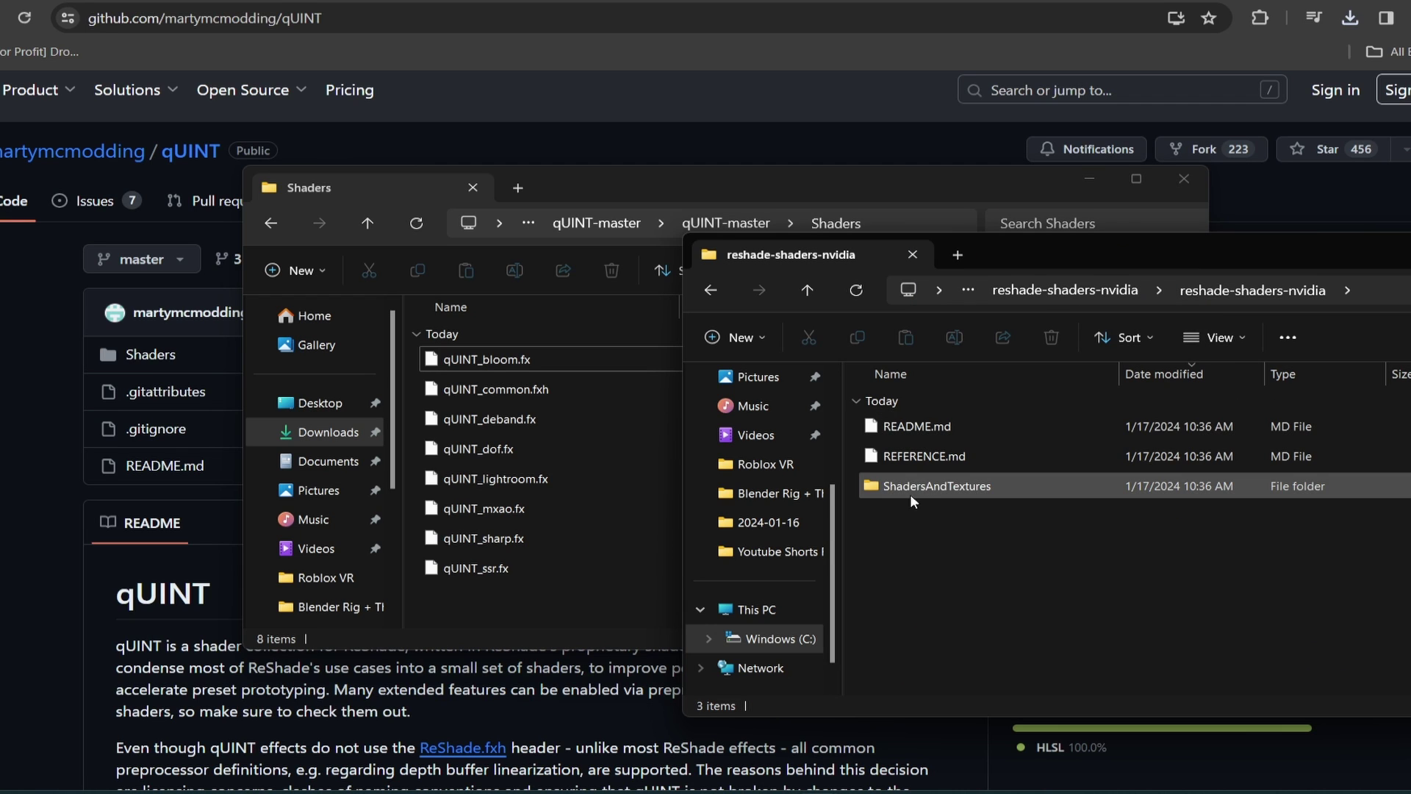
double_click(892, 491)
click(947, 427)
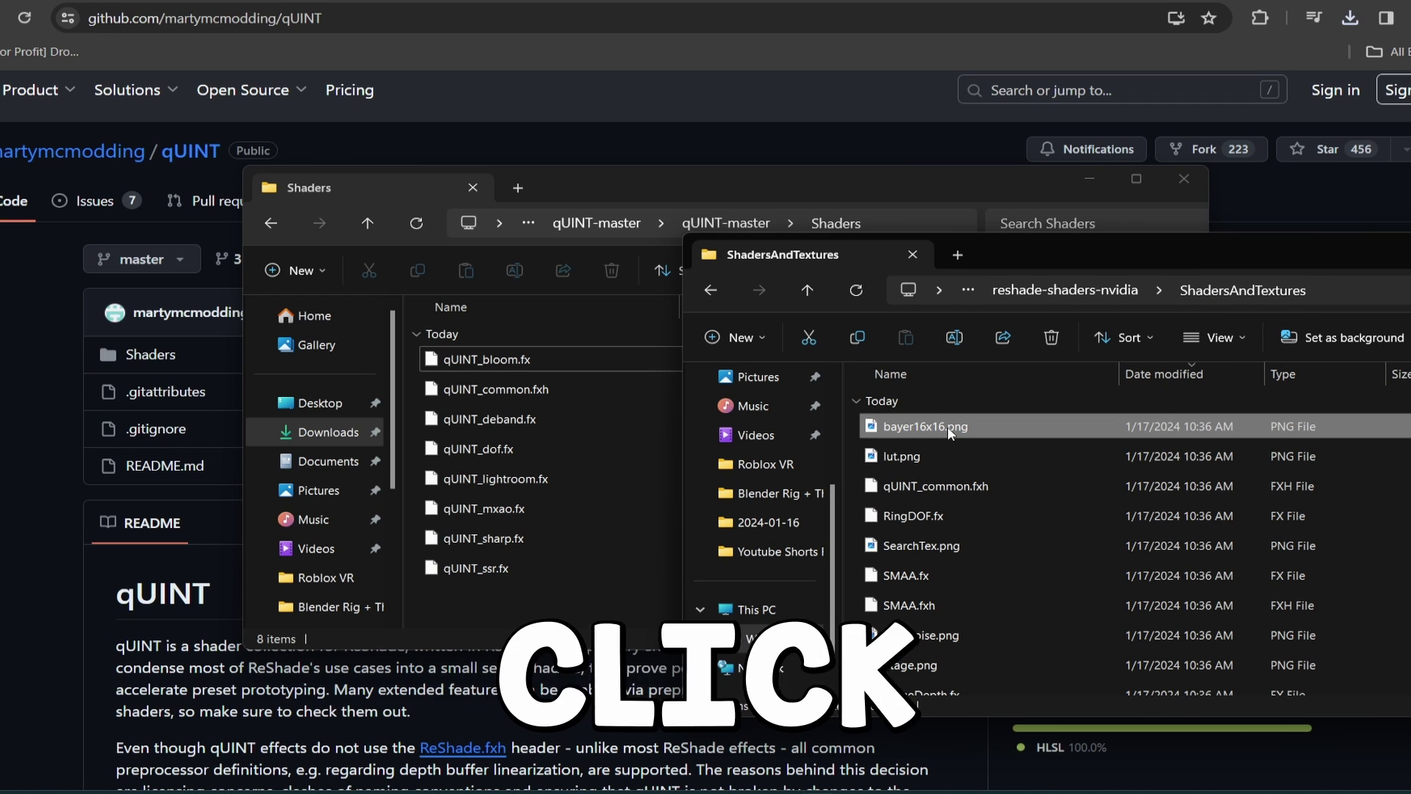
key(ctrl+a)
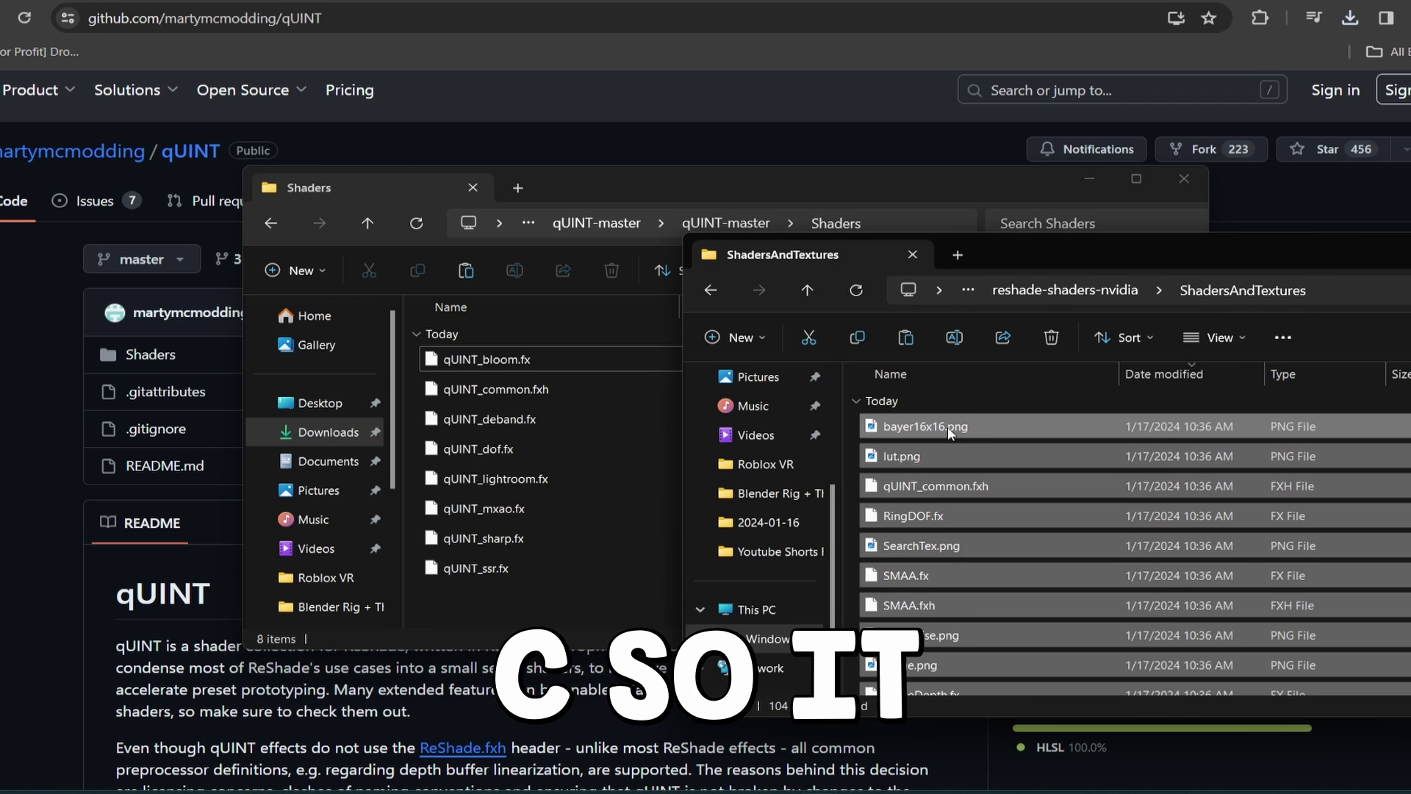
click(523, 360)
key(ctrl+v)
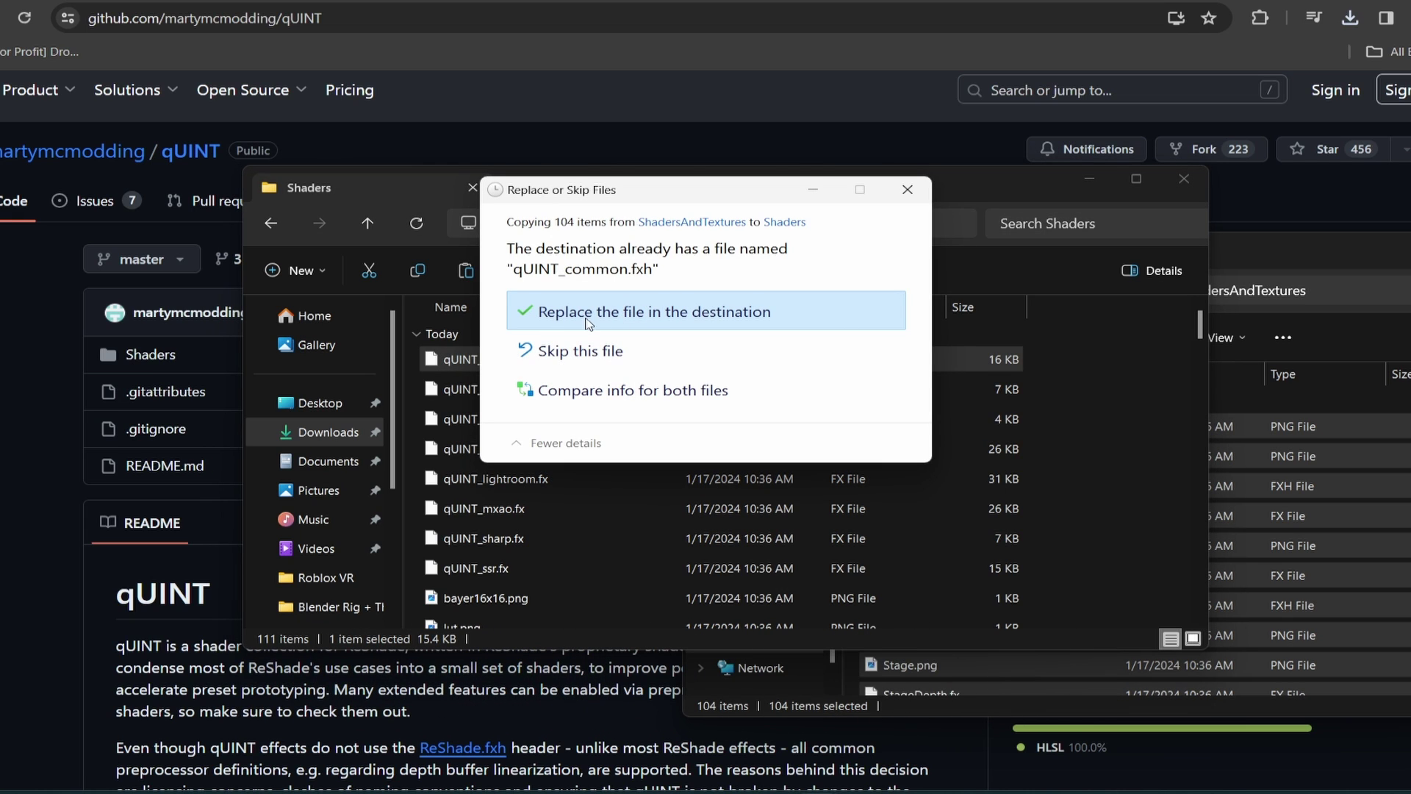
click(702, 325)
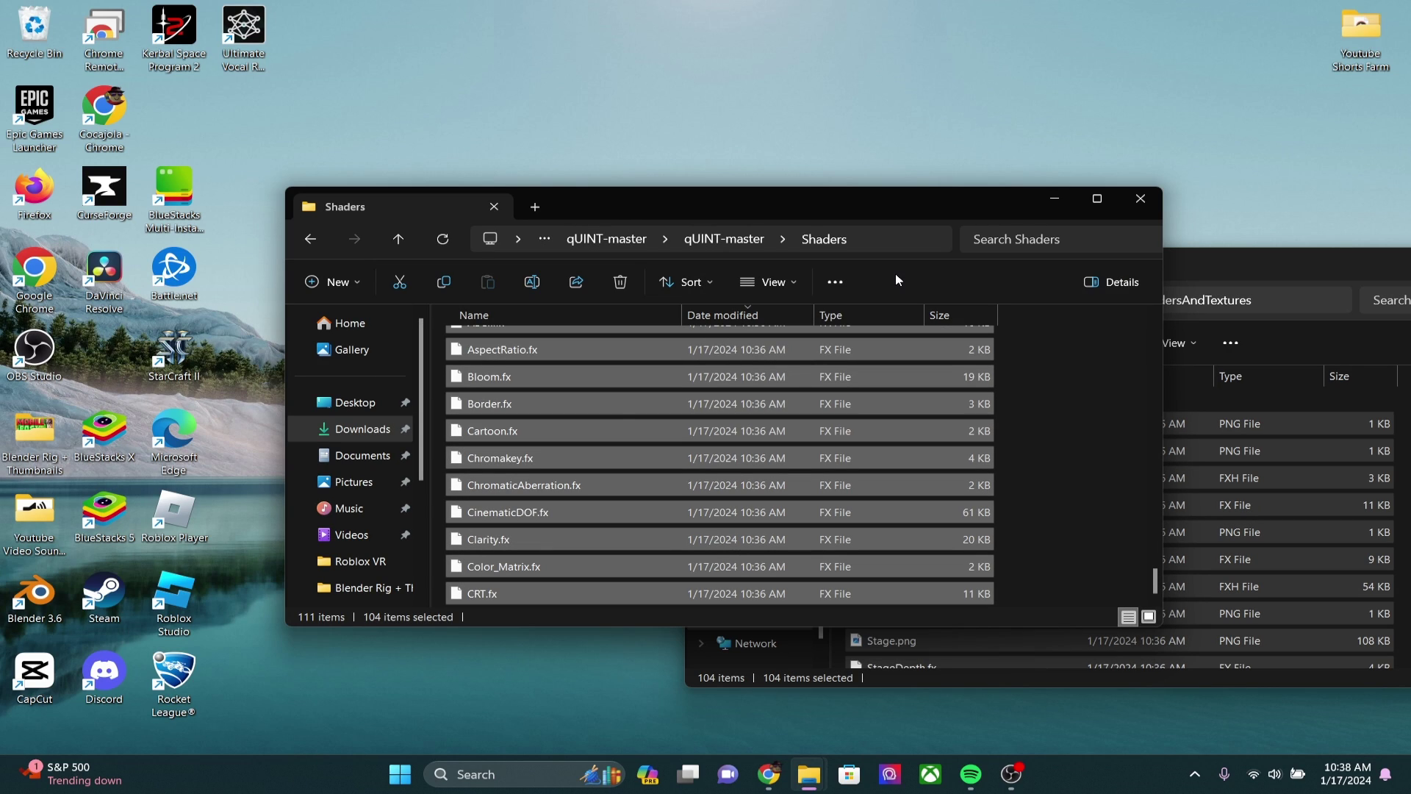
Step: Open C:\Program Files\NVIDIA Corporation by pasting its path into taskbar search
click(478, 774)
text(C:\Program Files\NVIDIA Corporation)
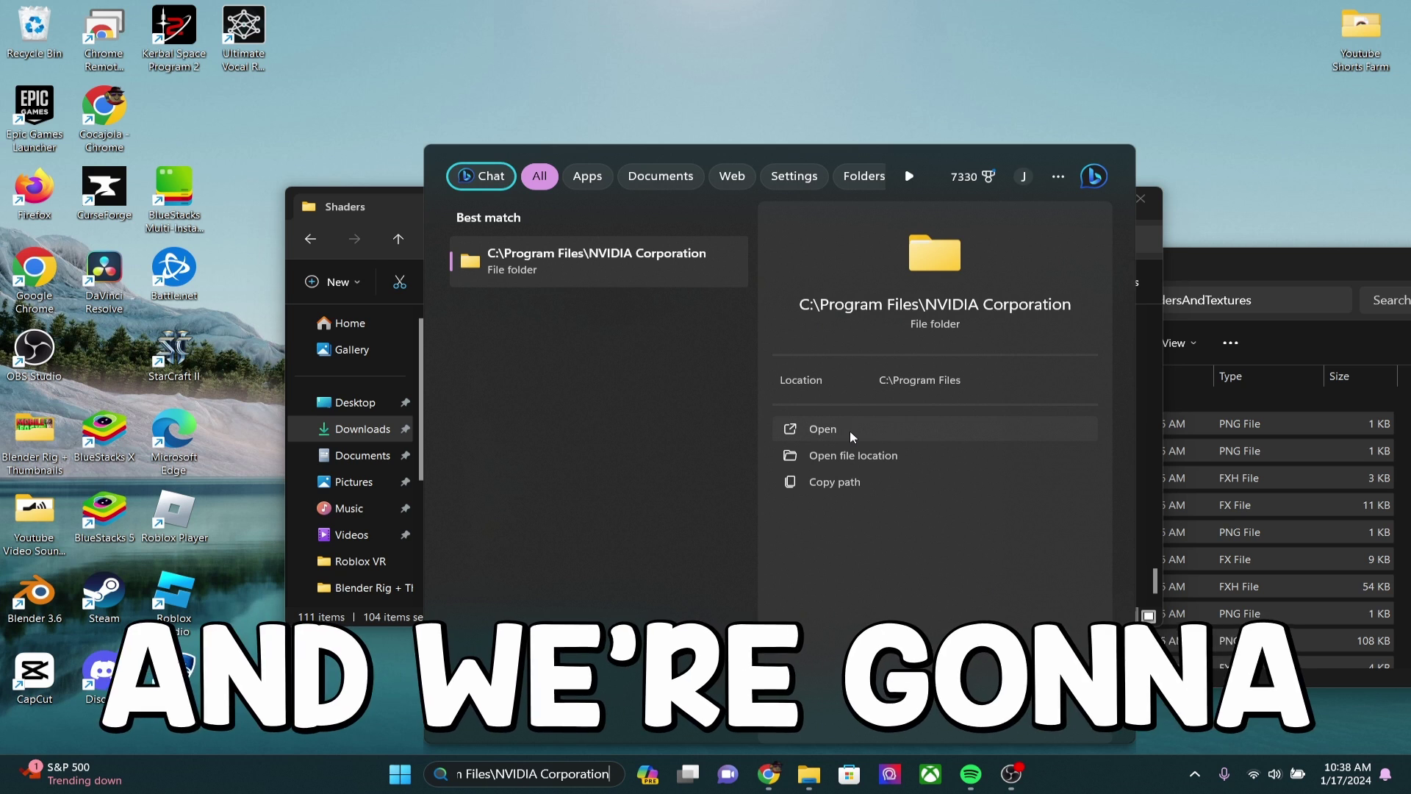
click(838, 429)
scroll(564, 255, down, 1)
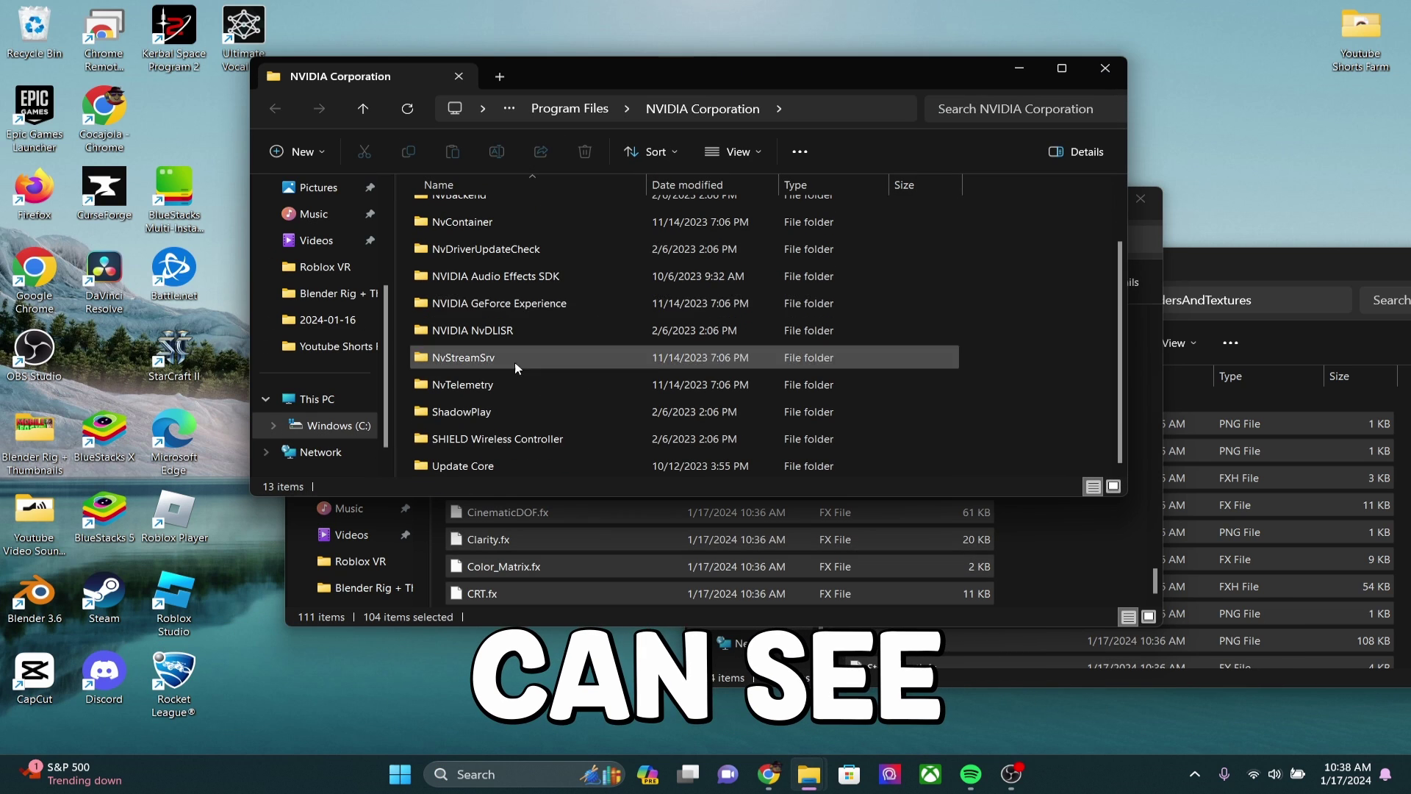
Step: Create a new folder named Ansel in NVIDIA Corporation, granting permission
scroll(589, 298, up, 1)
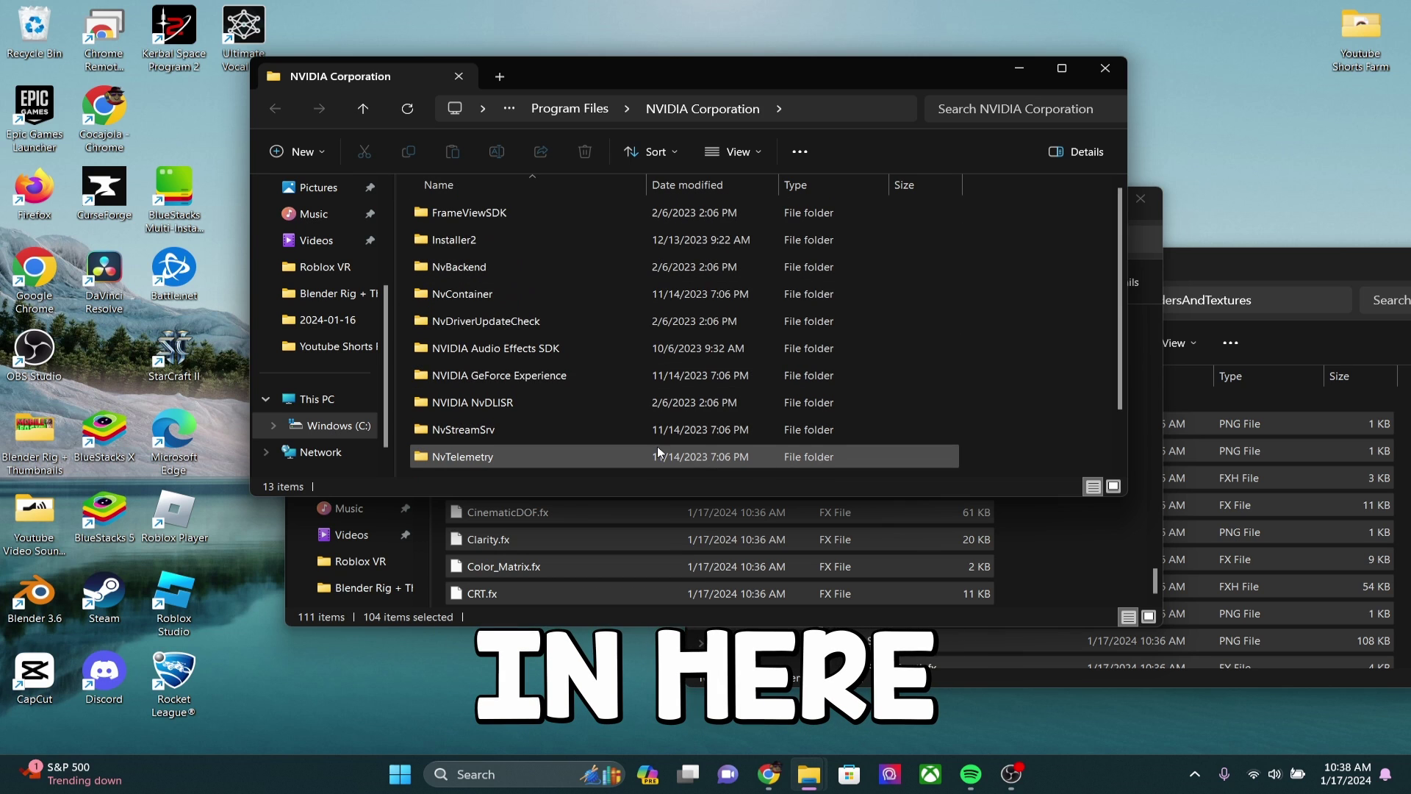
scroll(657, 447, down, 1)
scroll(659, 452, up, 1)
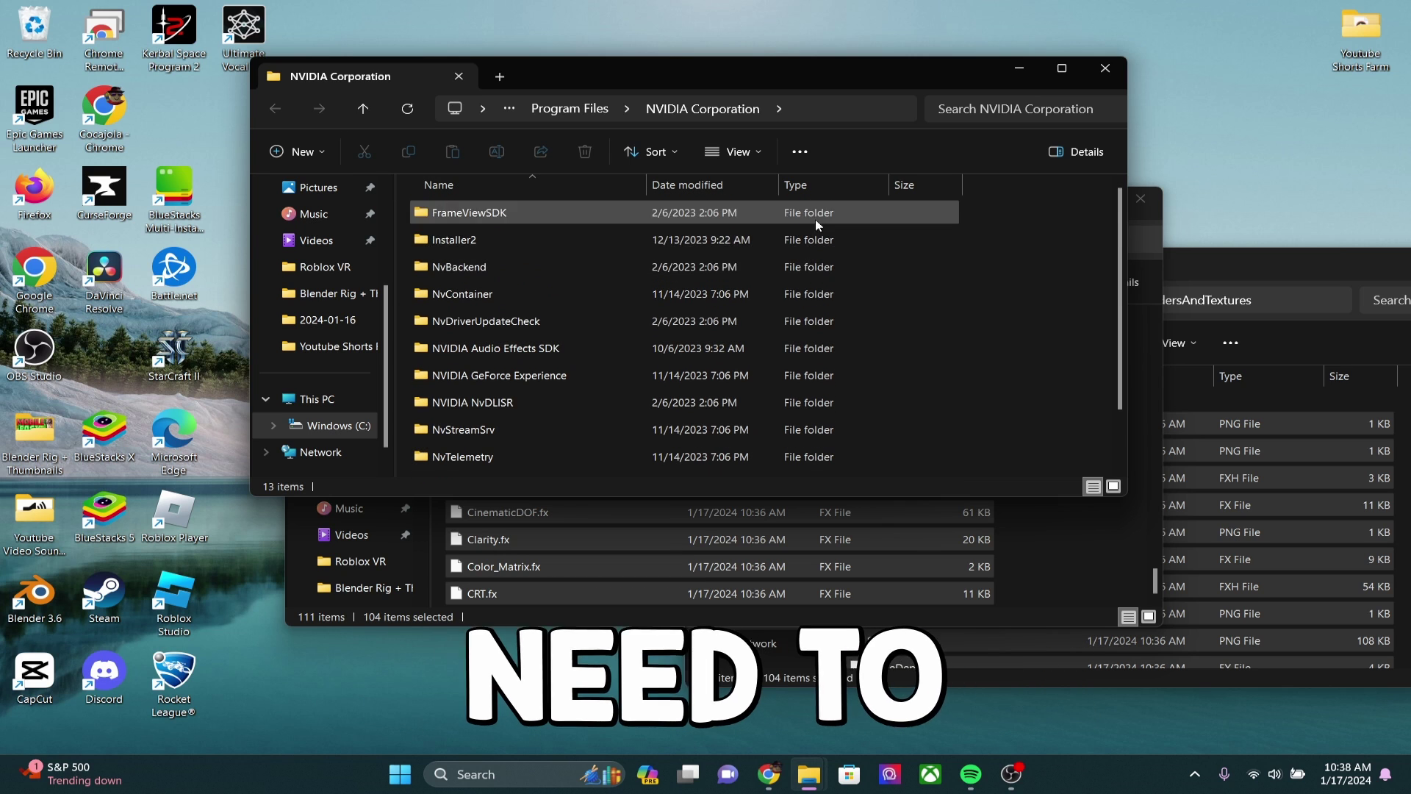
right_click(994, 245)
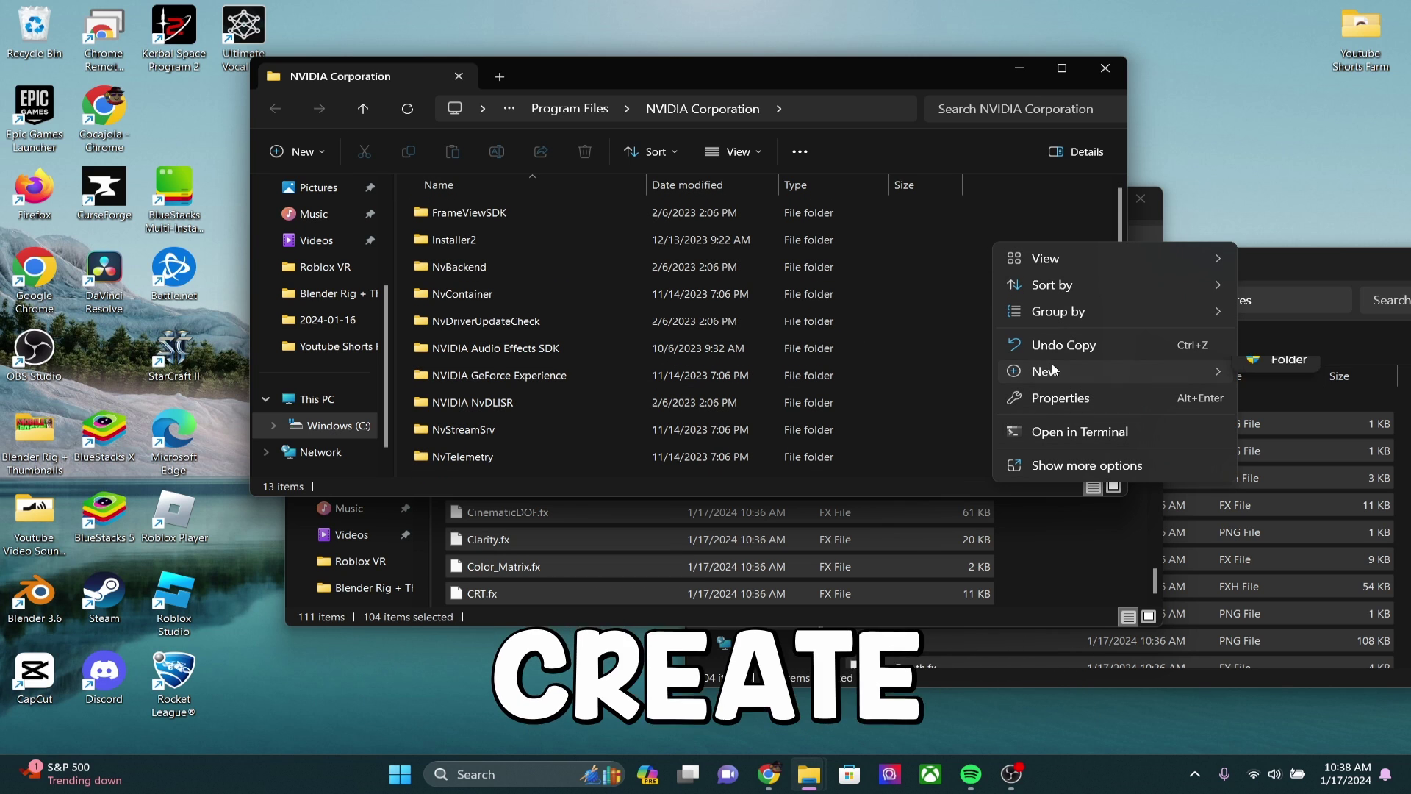
click(1284, 374)
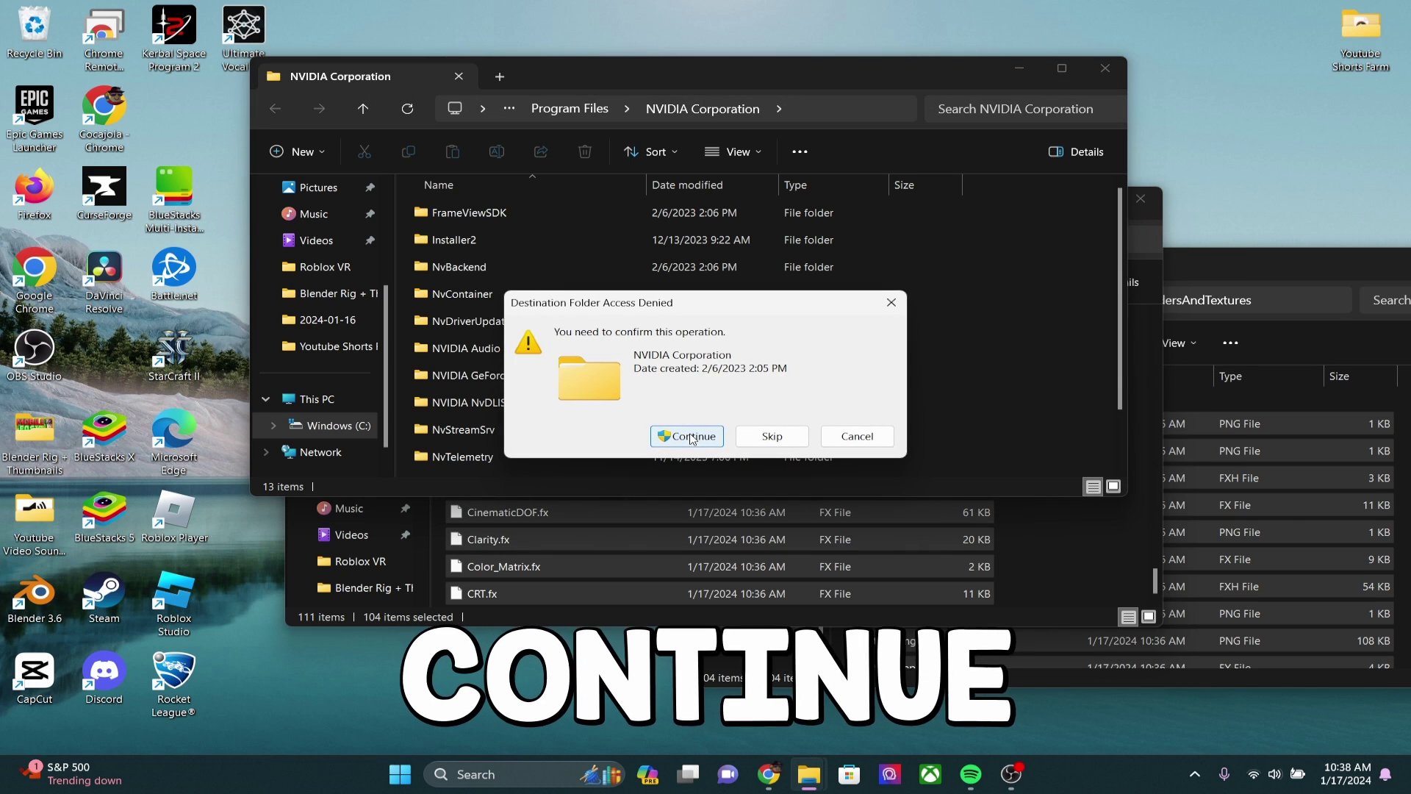
click(687, 435)
text(Anse)
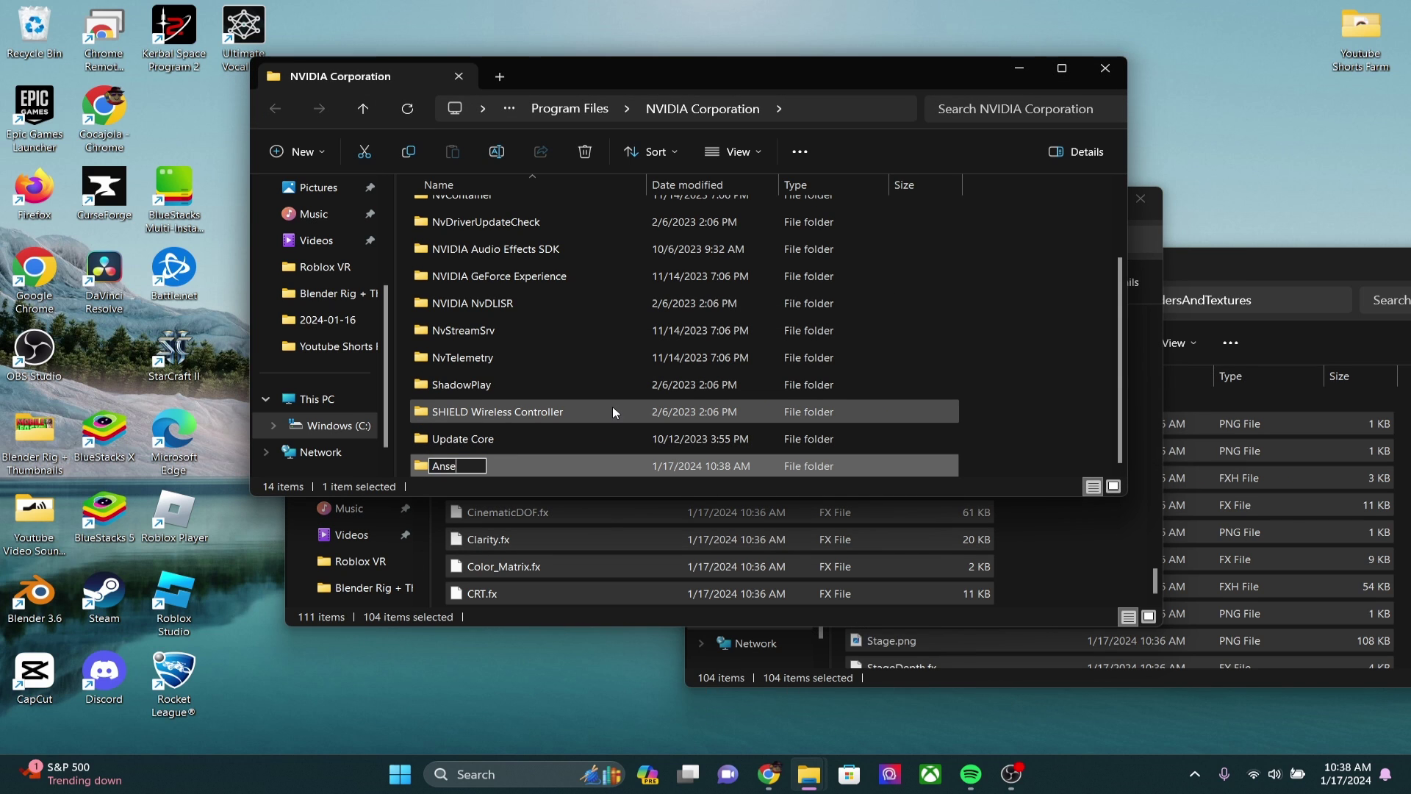
text(l)
Step: Close the ShadersAndTextures window and rearrange NVIDIA Corporation to reveal Shaders
drag(582, 75, 601, 147)
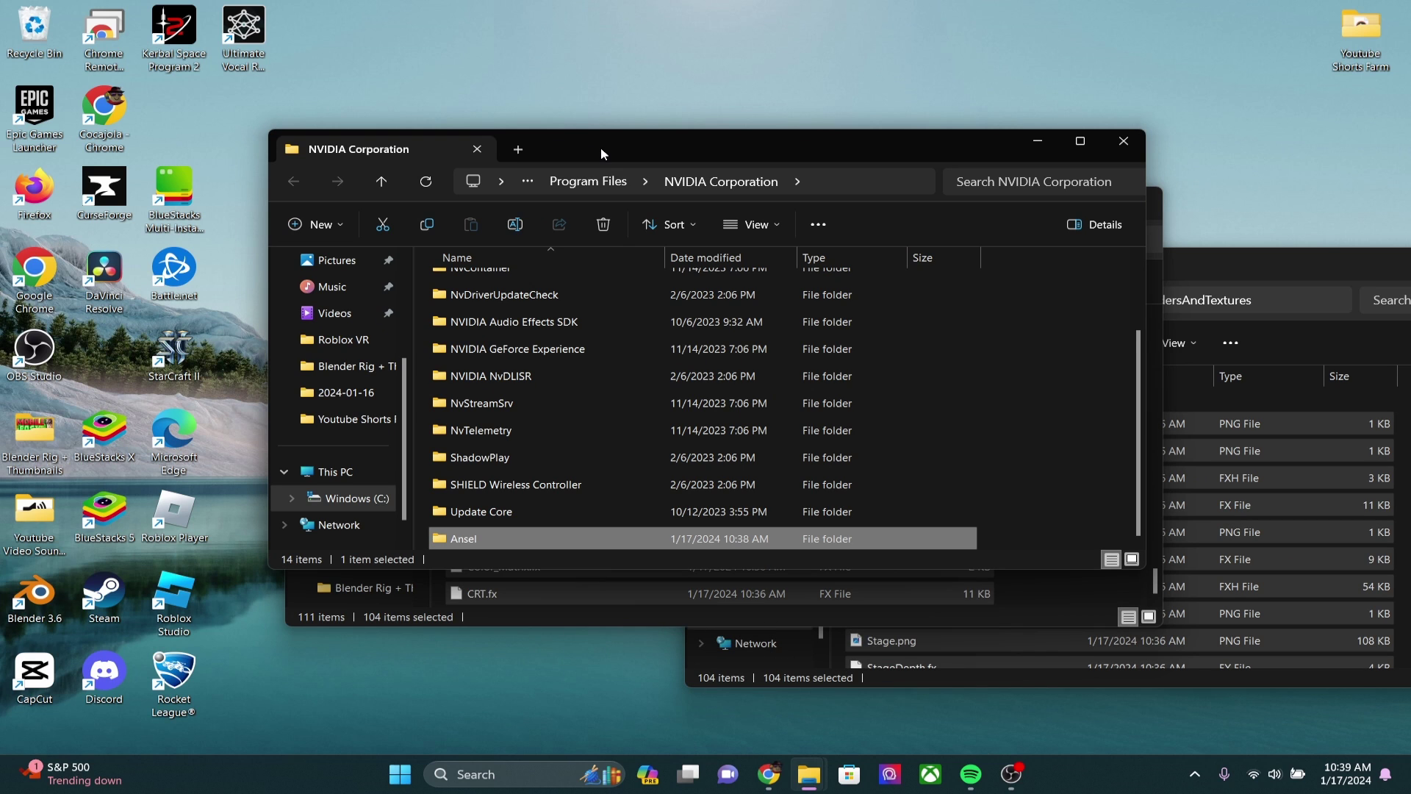
drag(1254, 281, 826, 258)
click(1174, 205)
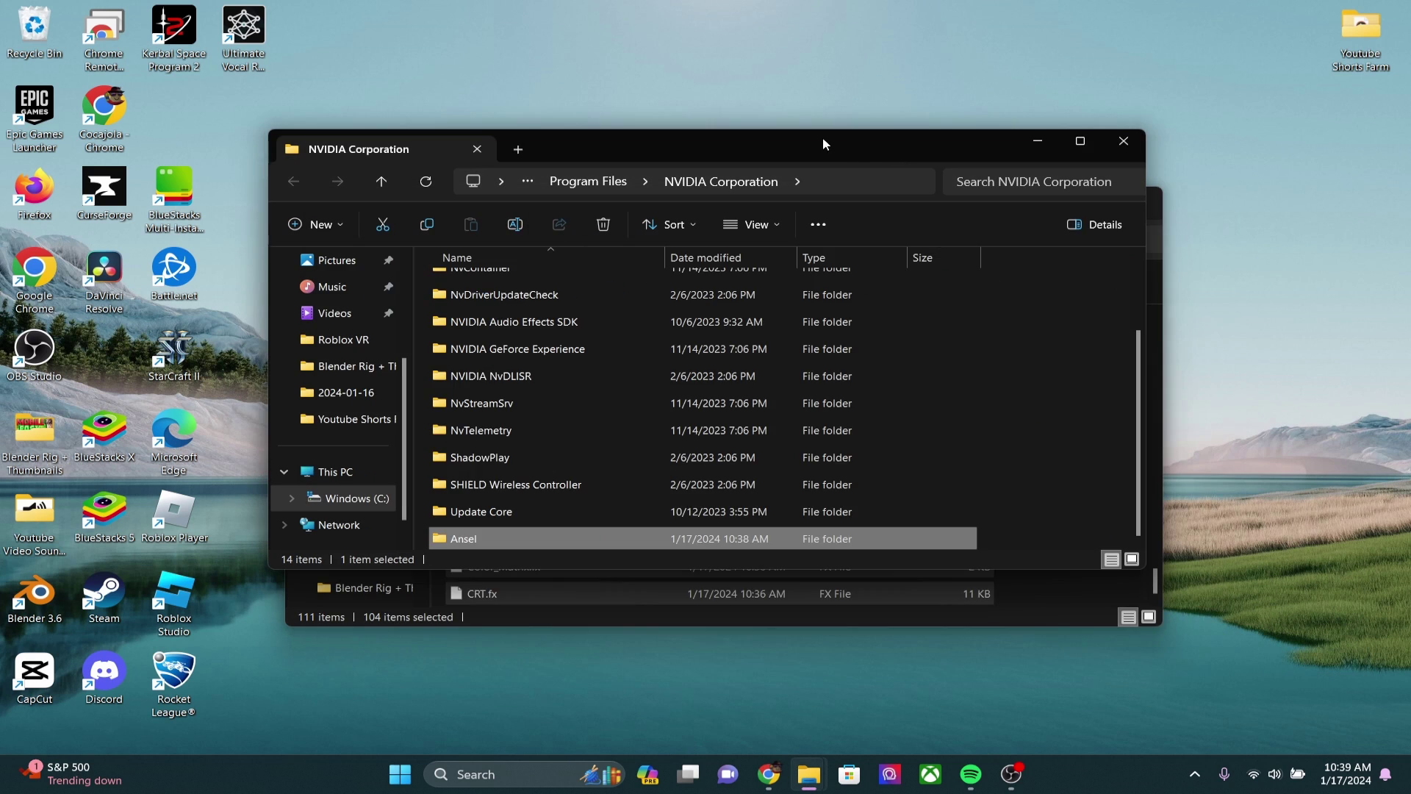
drag(822, 138, 1202, 242)
Step: Select and copy all 111 files in the qUINT Shaders folder
click(619, 257)
scroll(578, 343, down, 12)
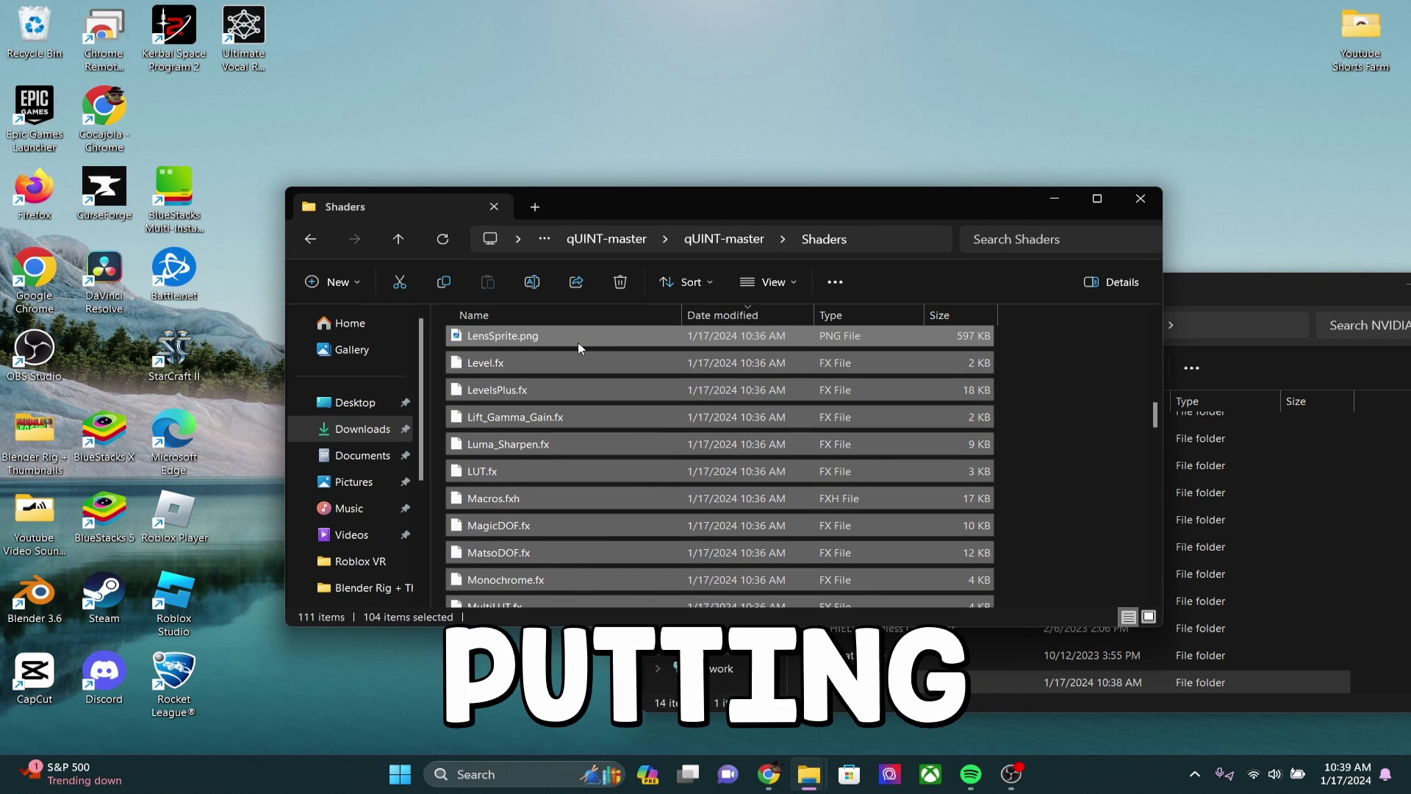
scroll(563, 510, up, 15)
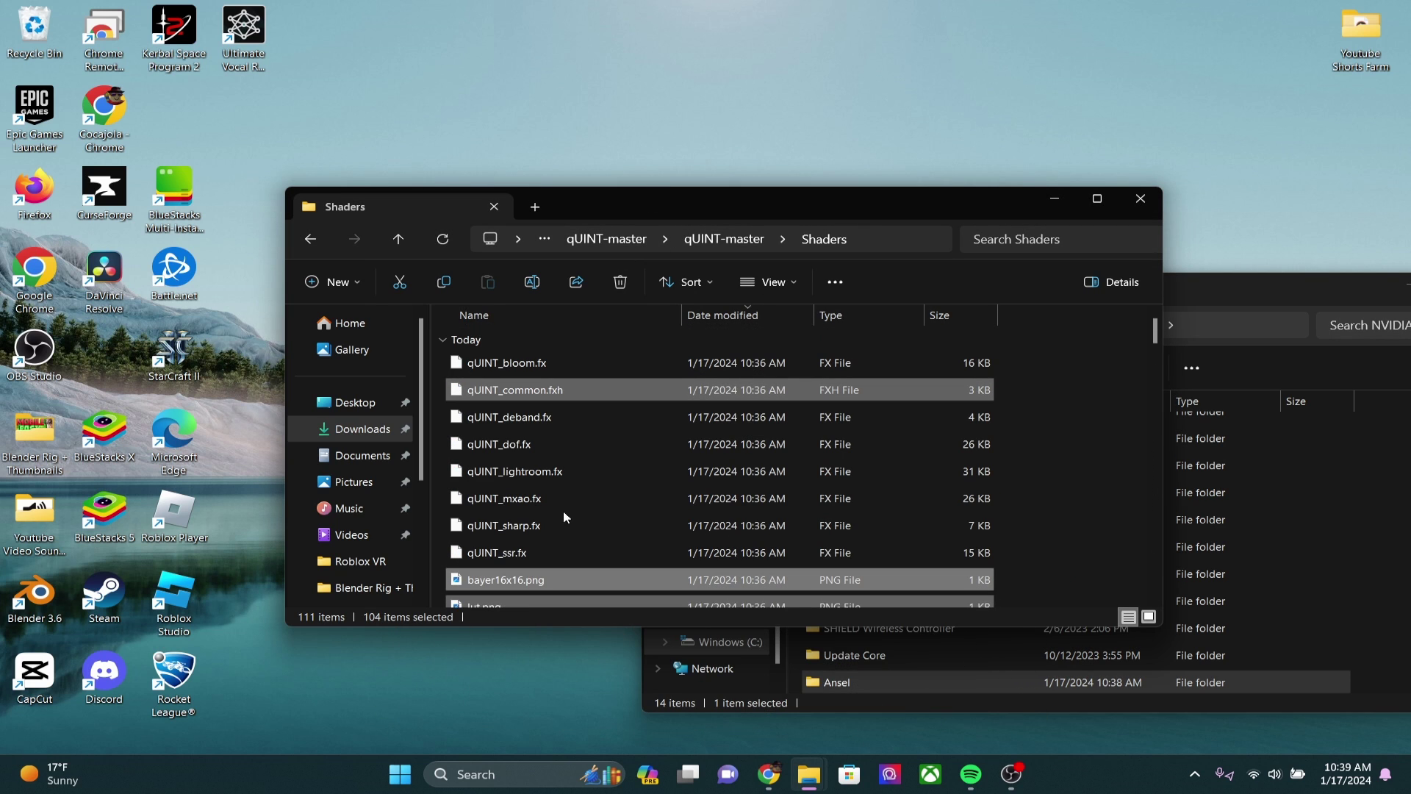
key(ctrl+a)
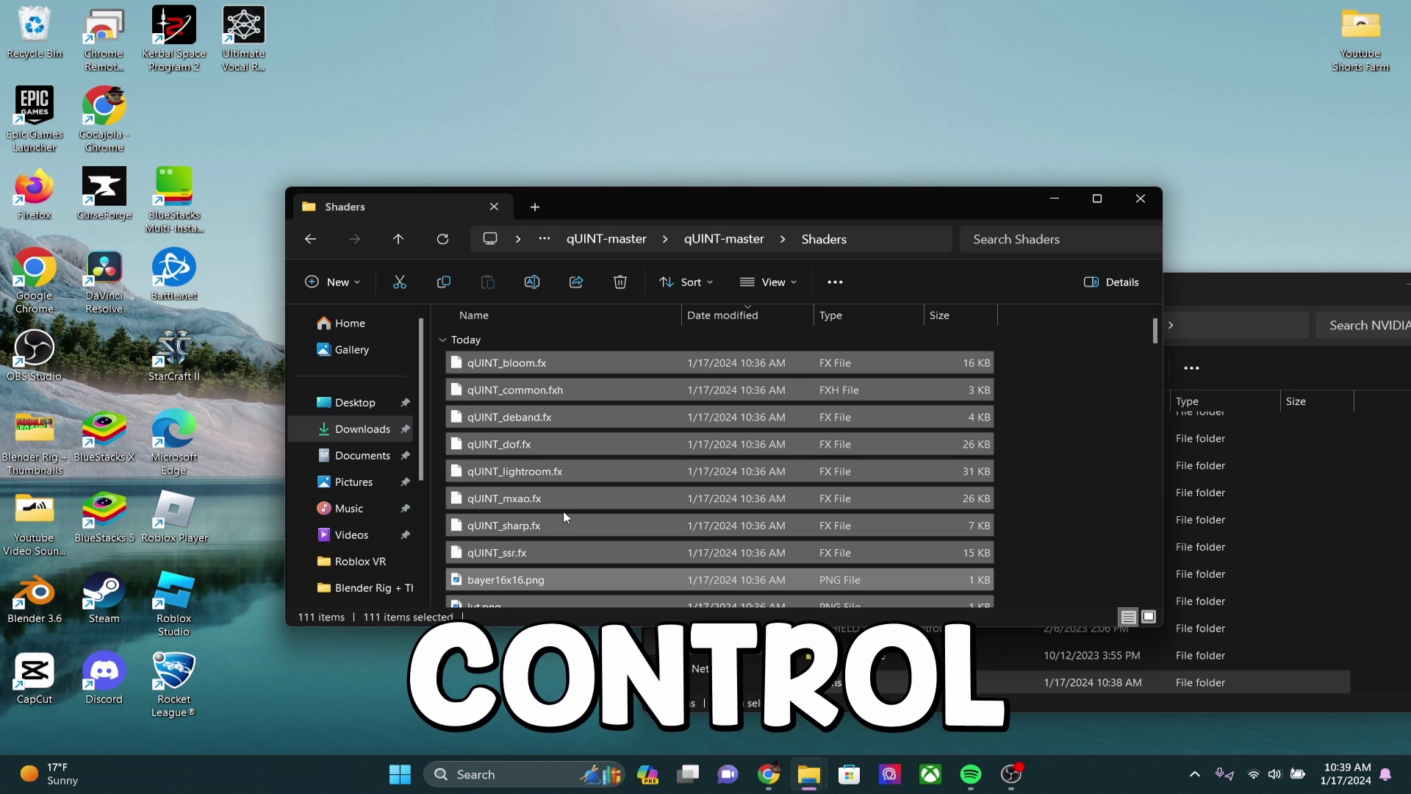
key(ctrl+c)
scroll(564, 515, down, 10)
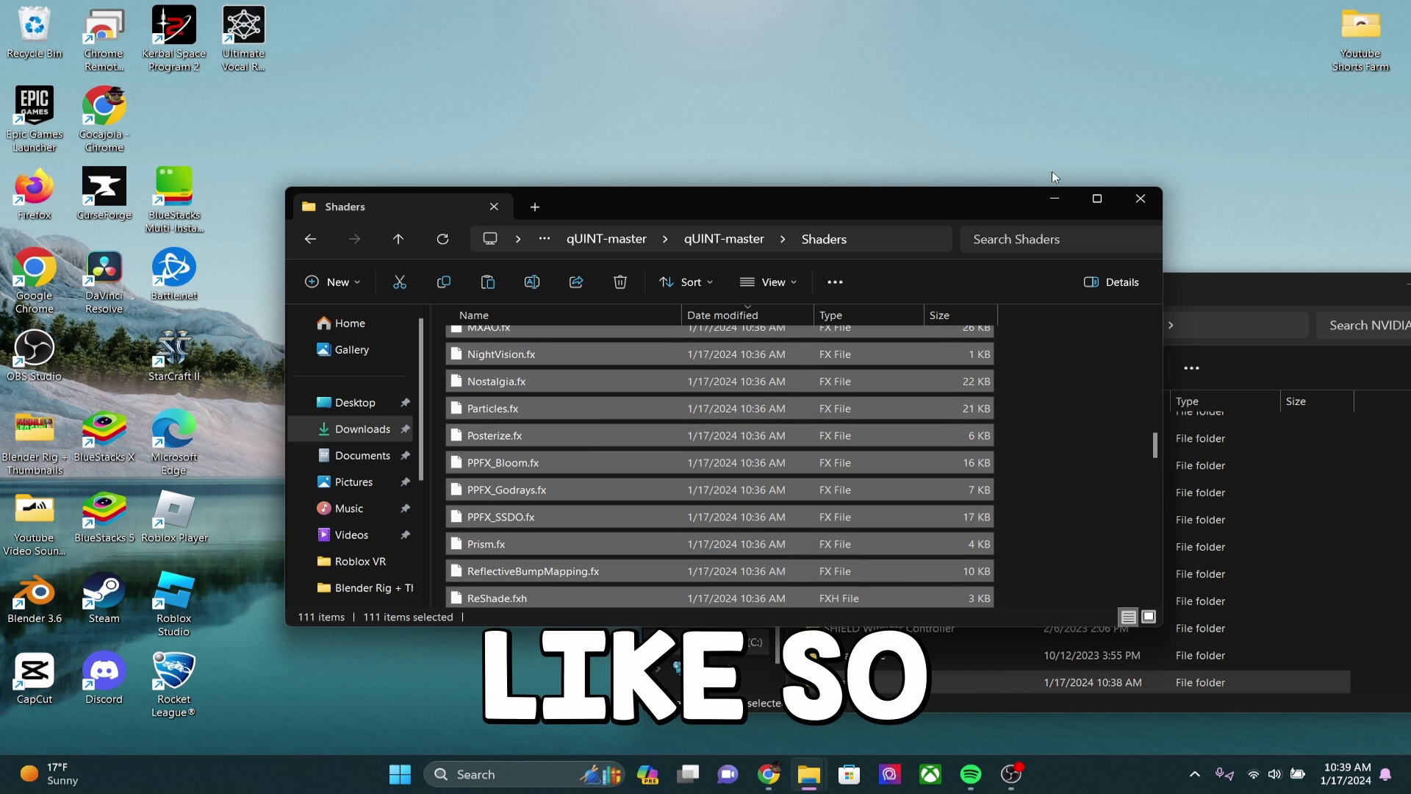
click(1054, 198)
Step: Paste the shader files into Ansel with administrator permission for all items, then close the window
drag(939, 224, 657, 227)
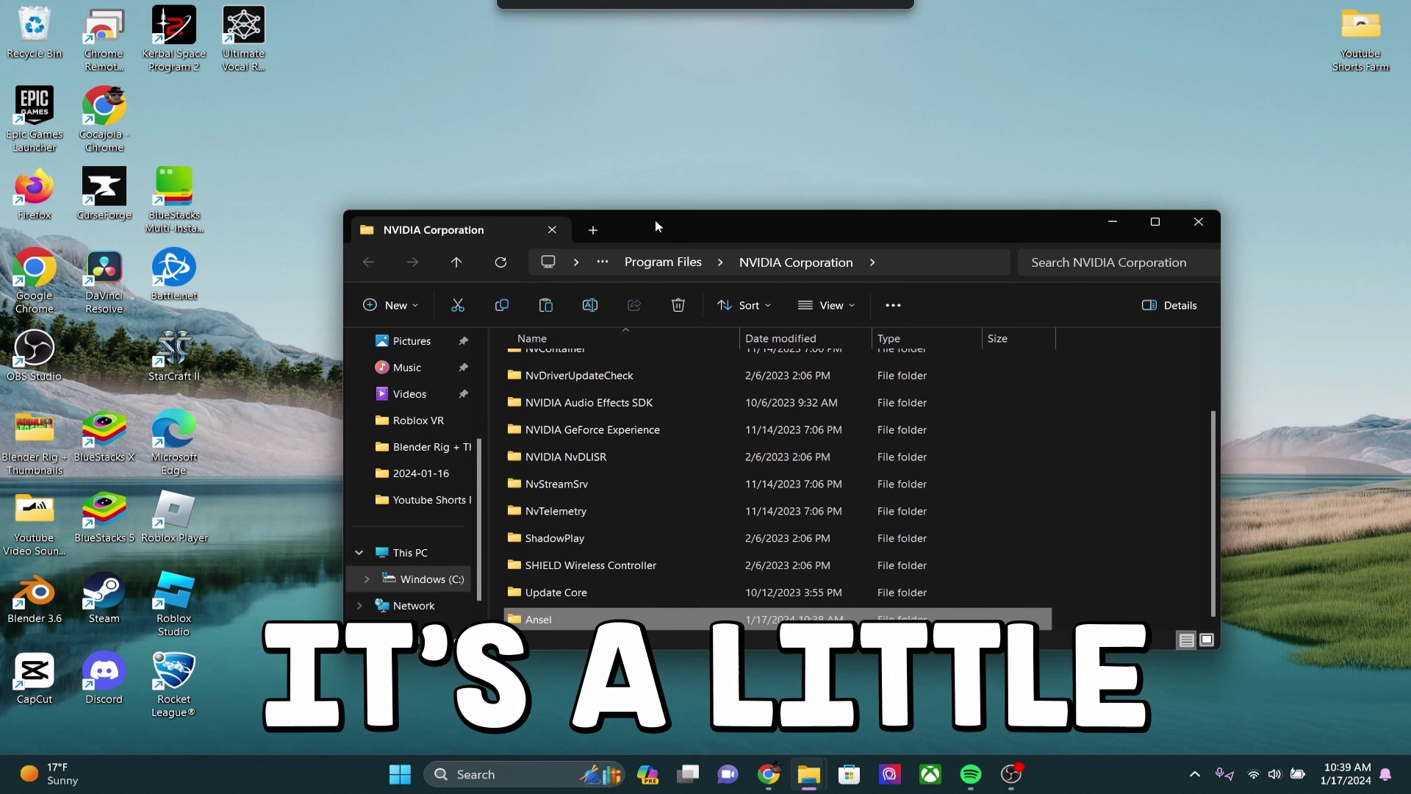
double_click(540, 619)
right_click(643, 500)
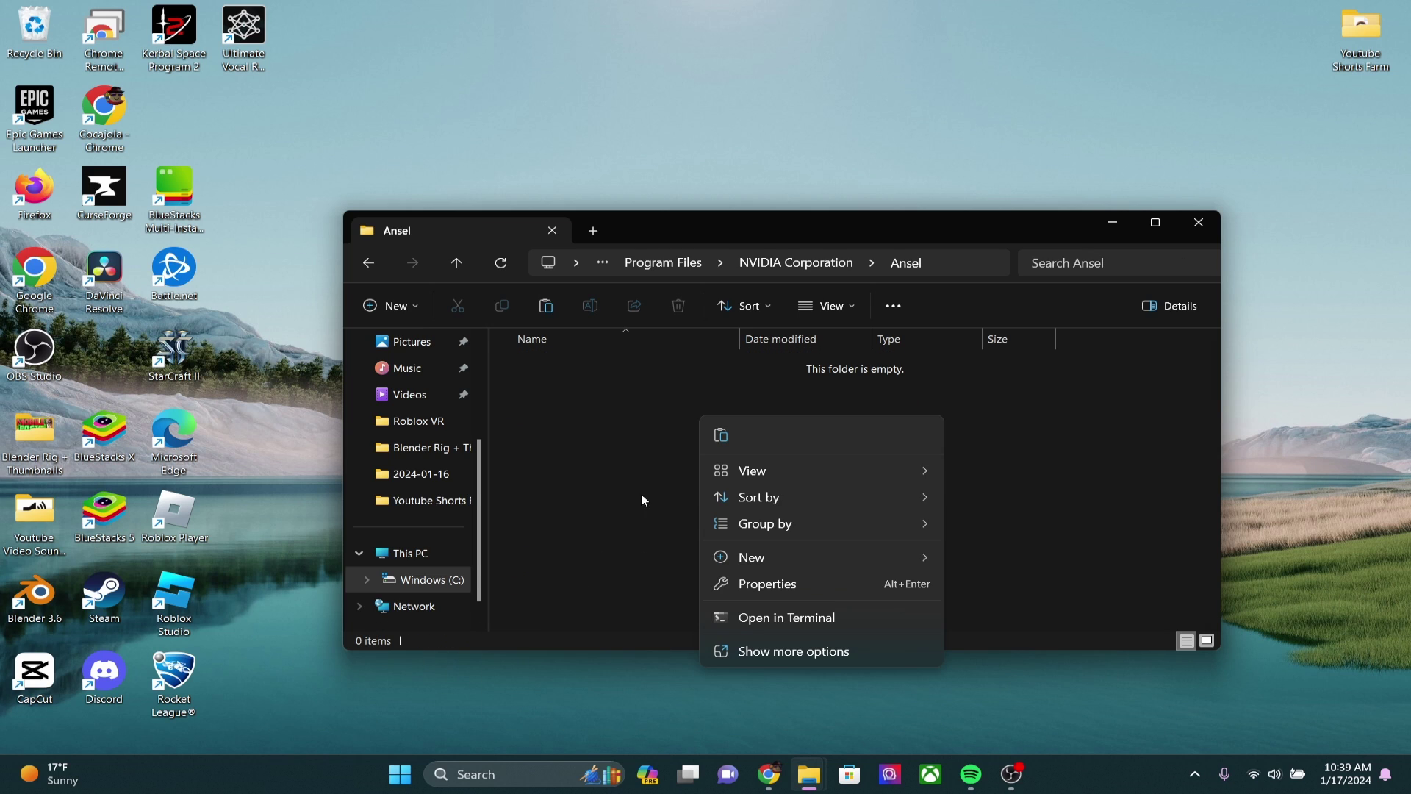
click(721, 434)
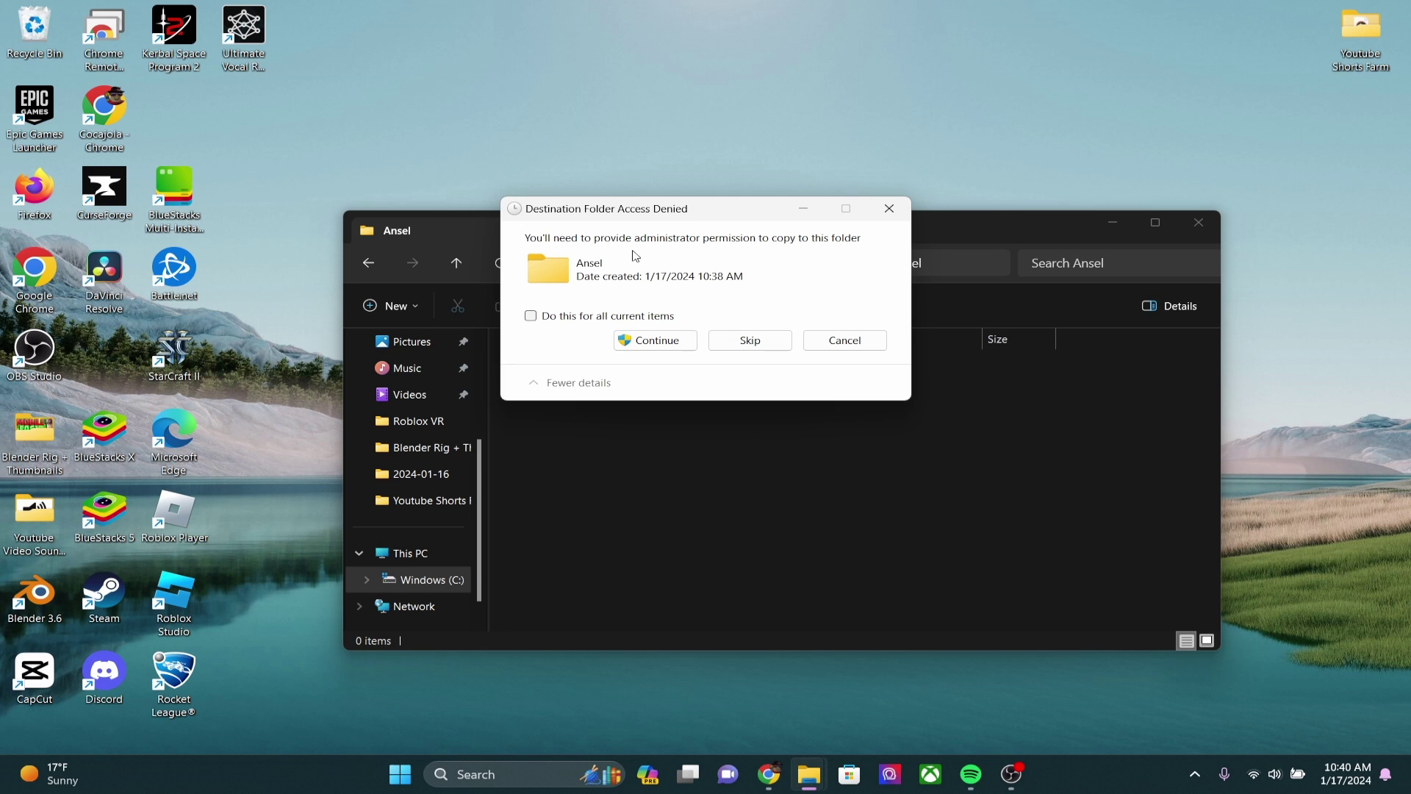
click(530, 315)
click(643, 344)
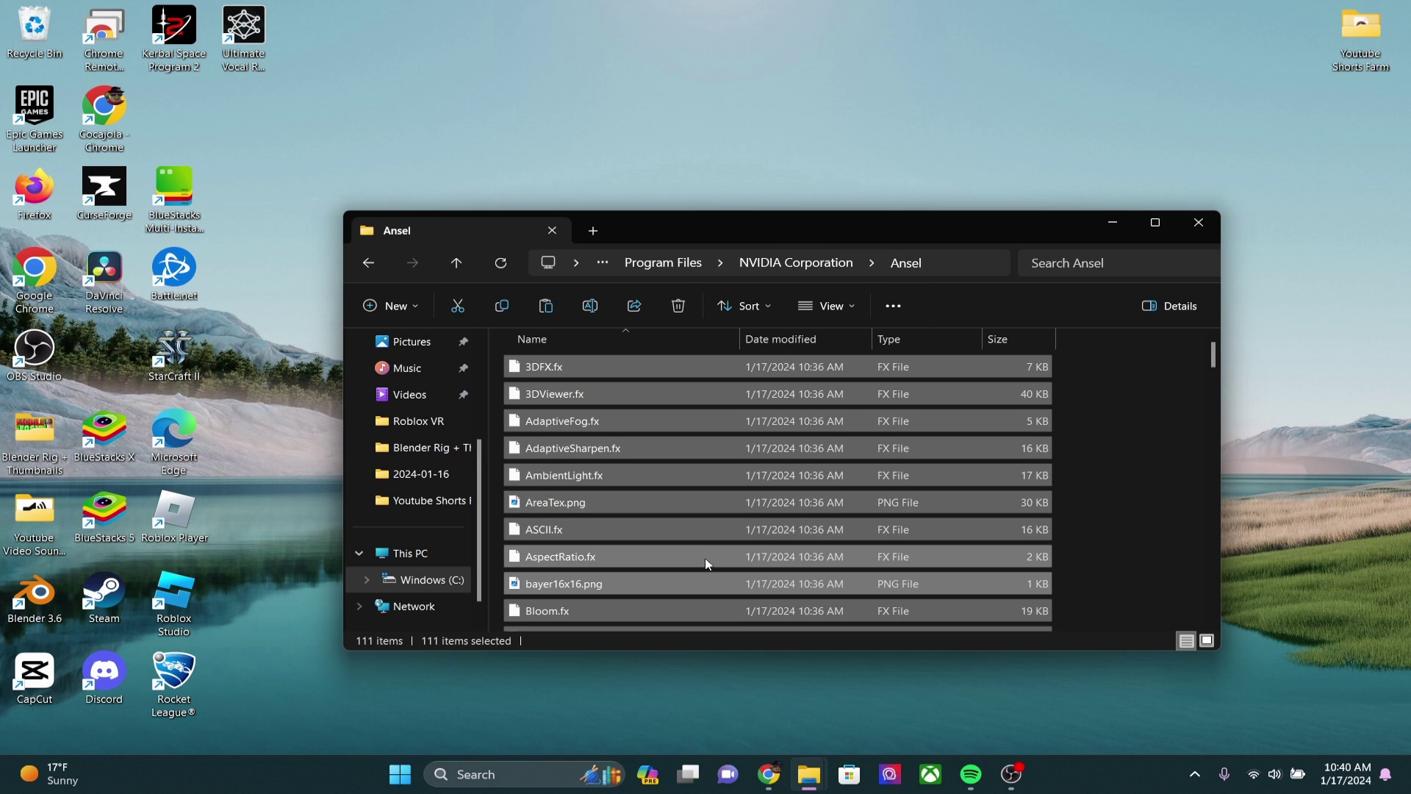
scroll(704, 557, down, 3)
scroll(708, 563, down, 20)
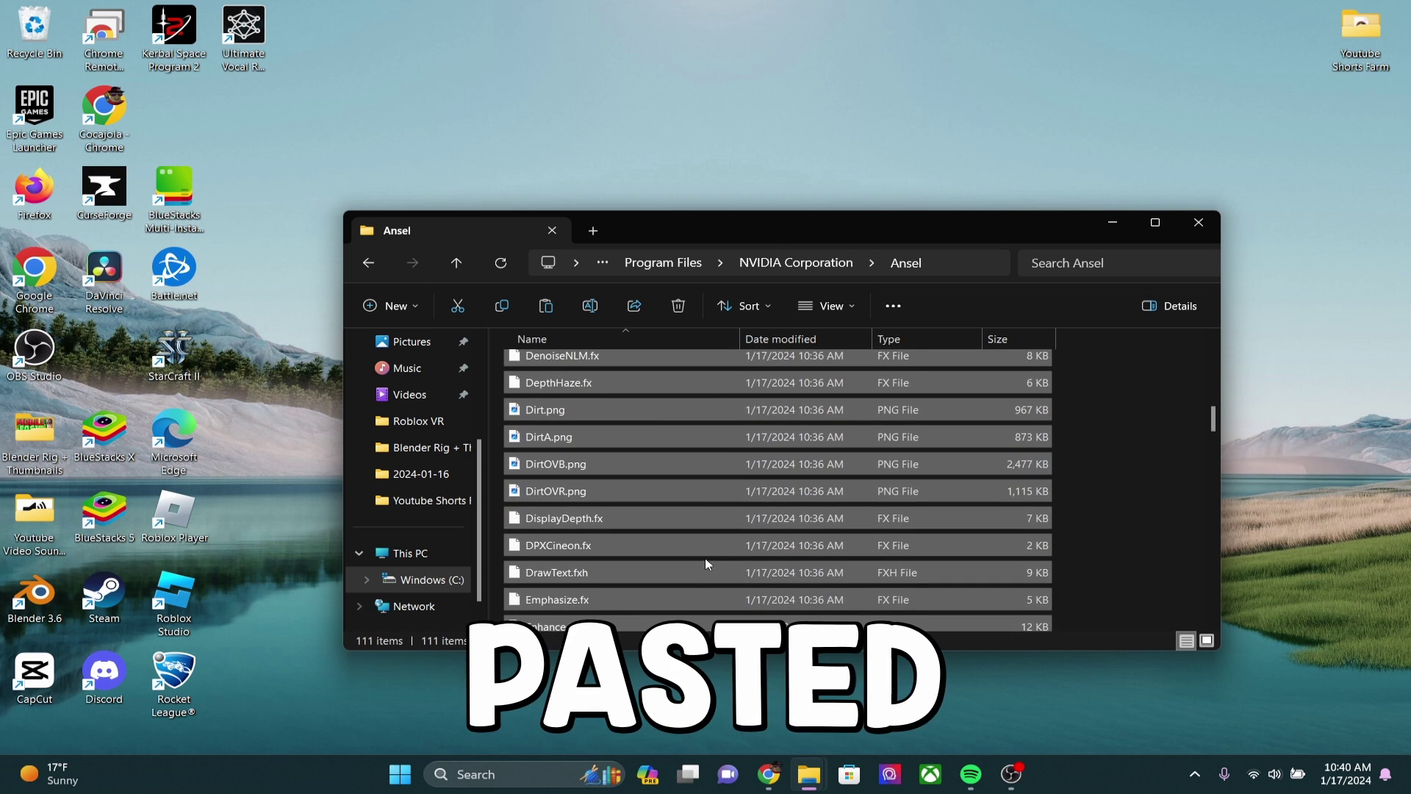
click(1110, 224)
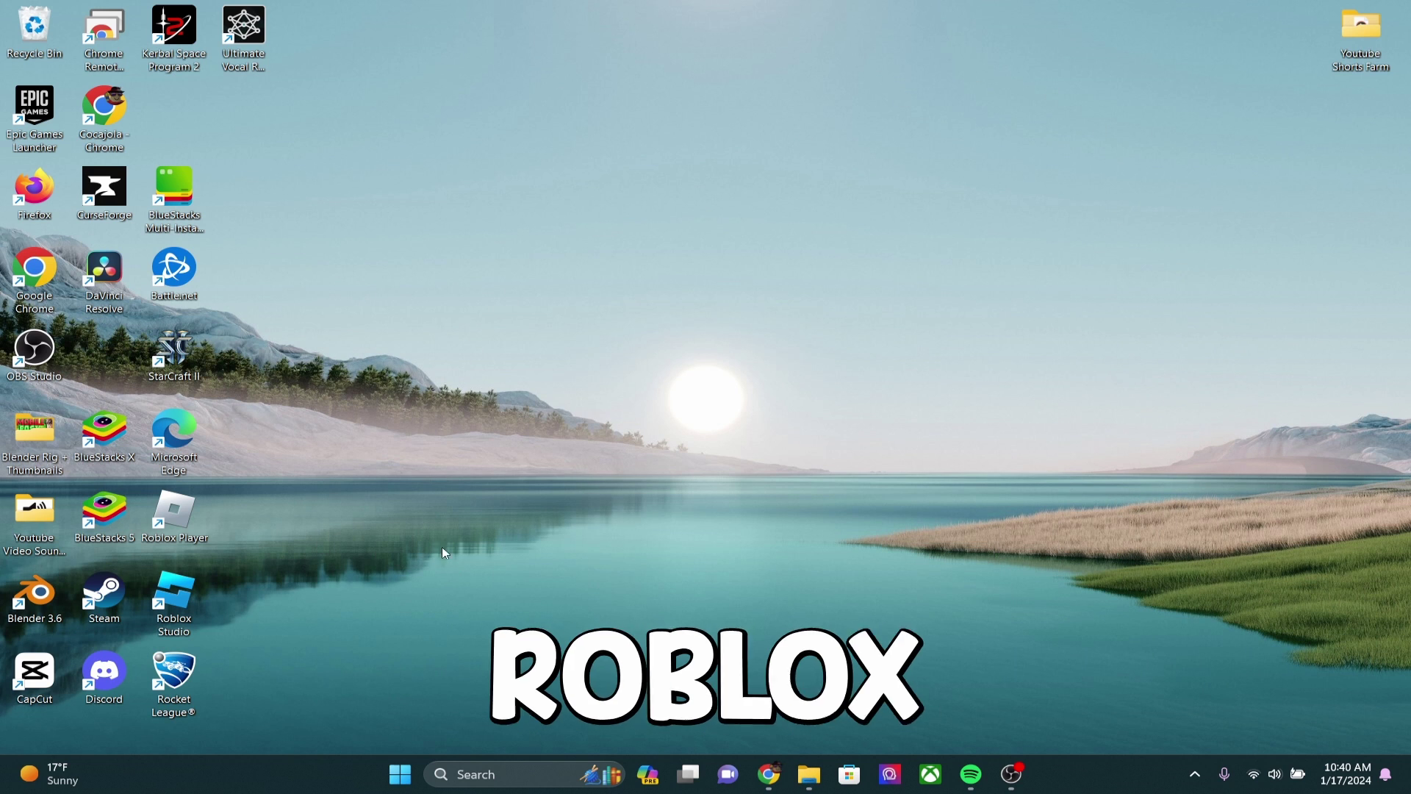
Step: Search for Roblox and navigate to the version folder holding RobloxPlayerBeta.exe
click(487, 772)
text(roblox)
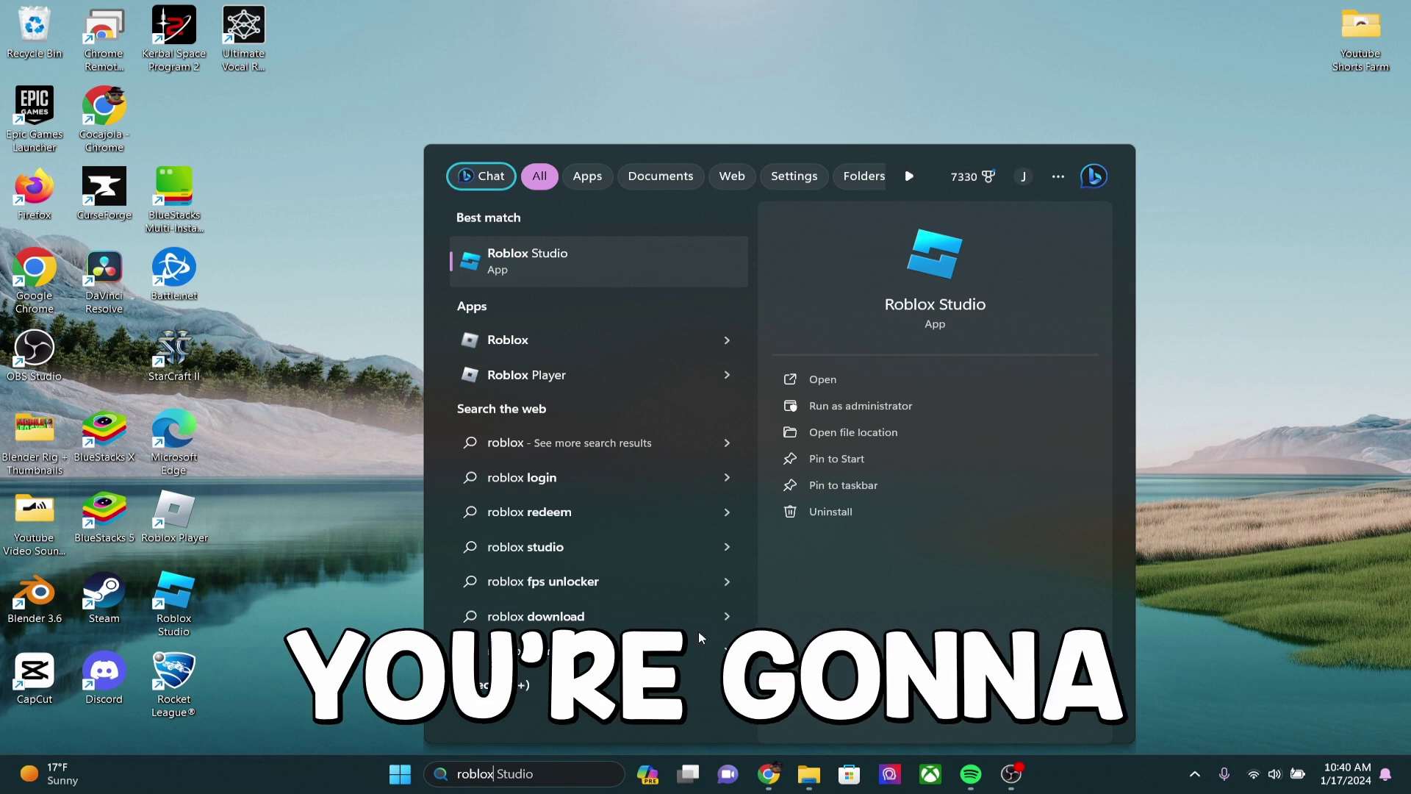
right_click(552, 375)
click(568, 433)
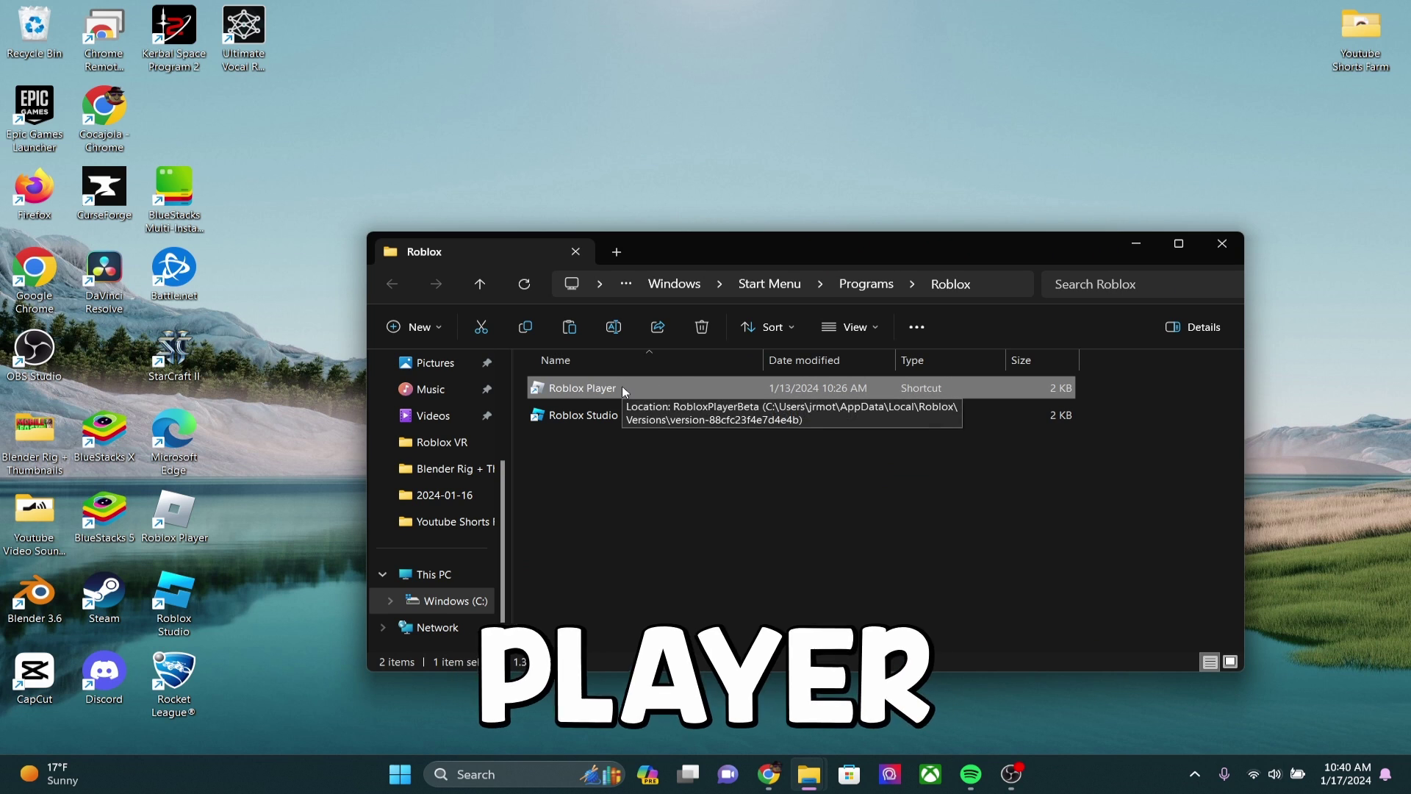
right_click(623, 387)
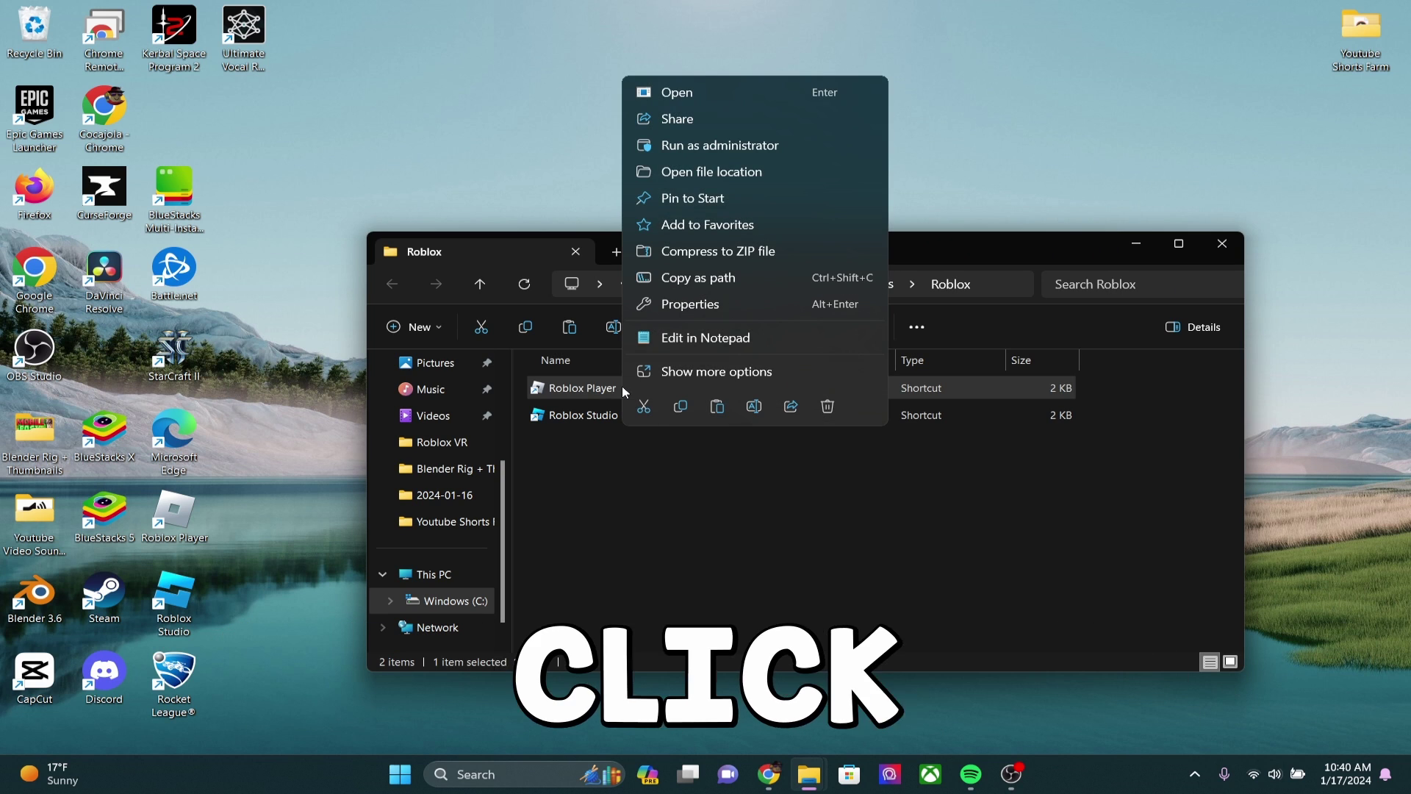
click(691, 172)
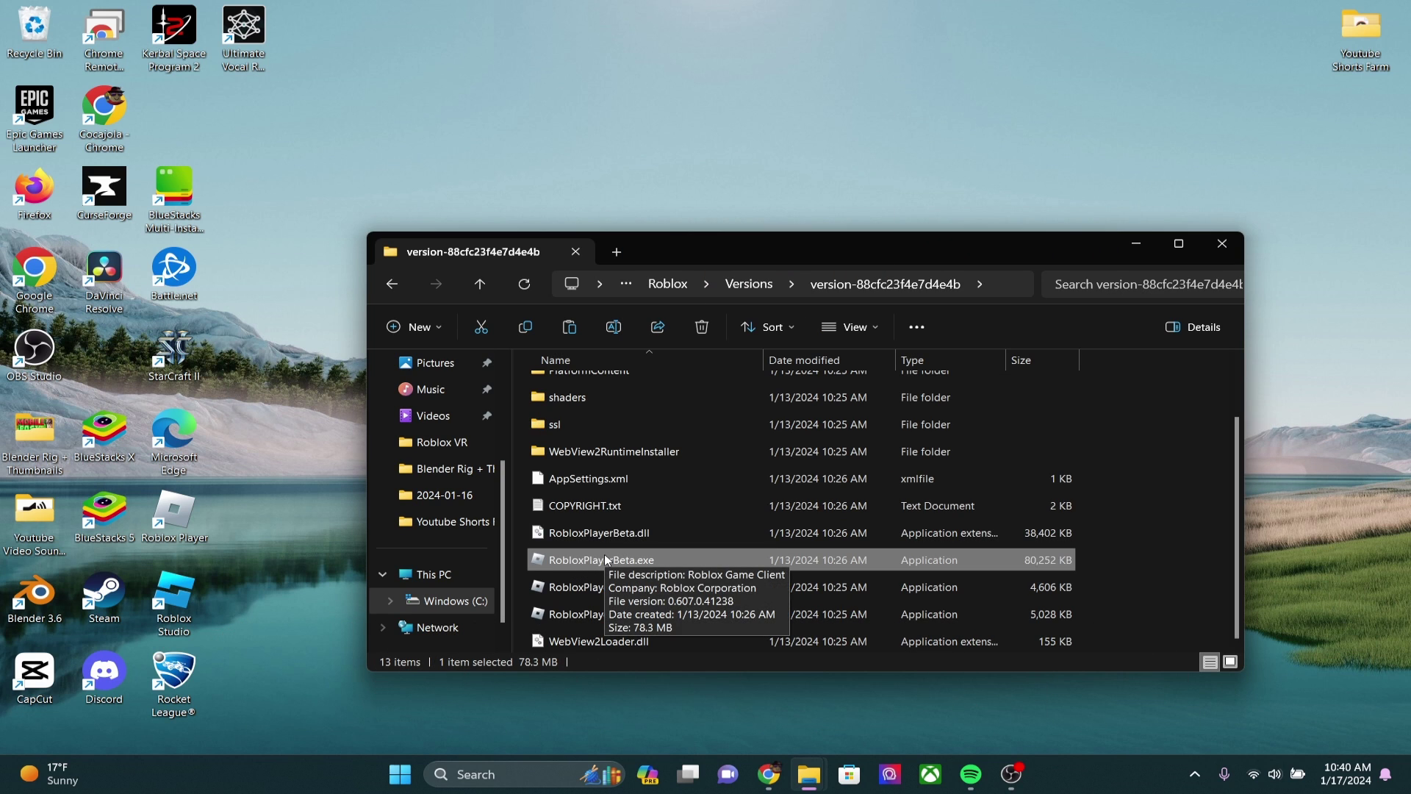
Step: Rename RobloxPlayerBeta.exe to EuroTrucks2.exe
right_click(651, 566)
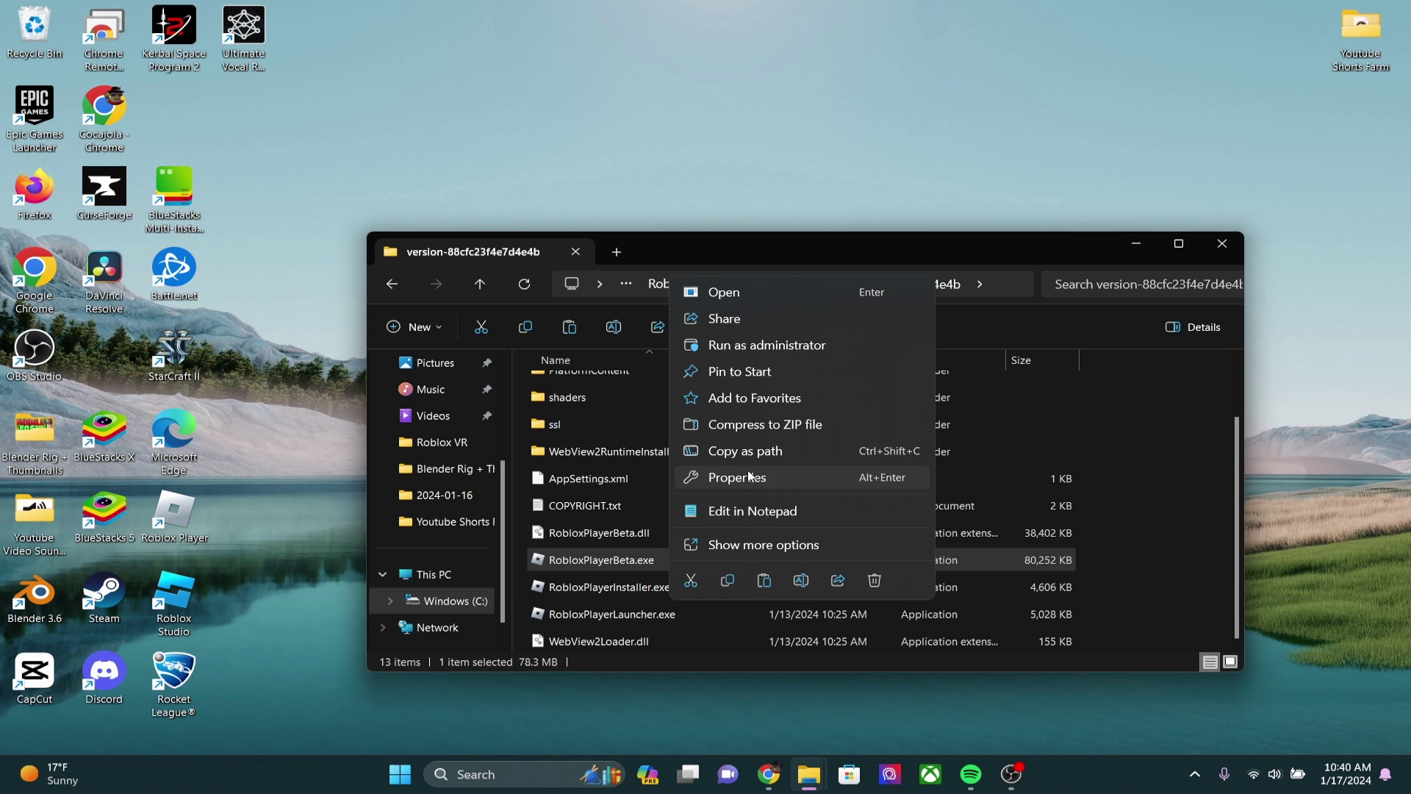
click(801, 580)
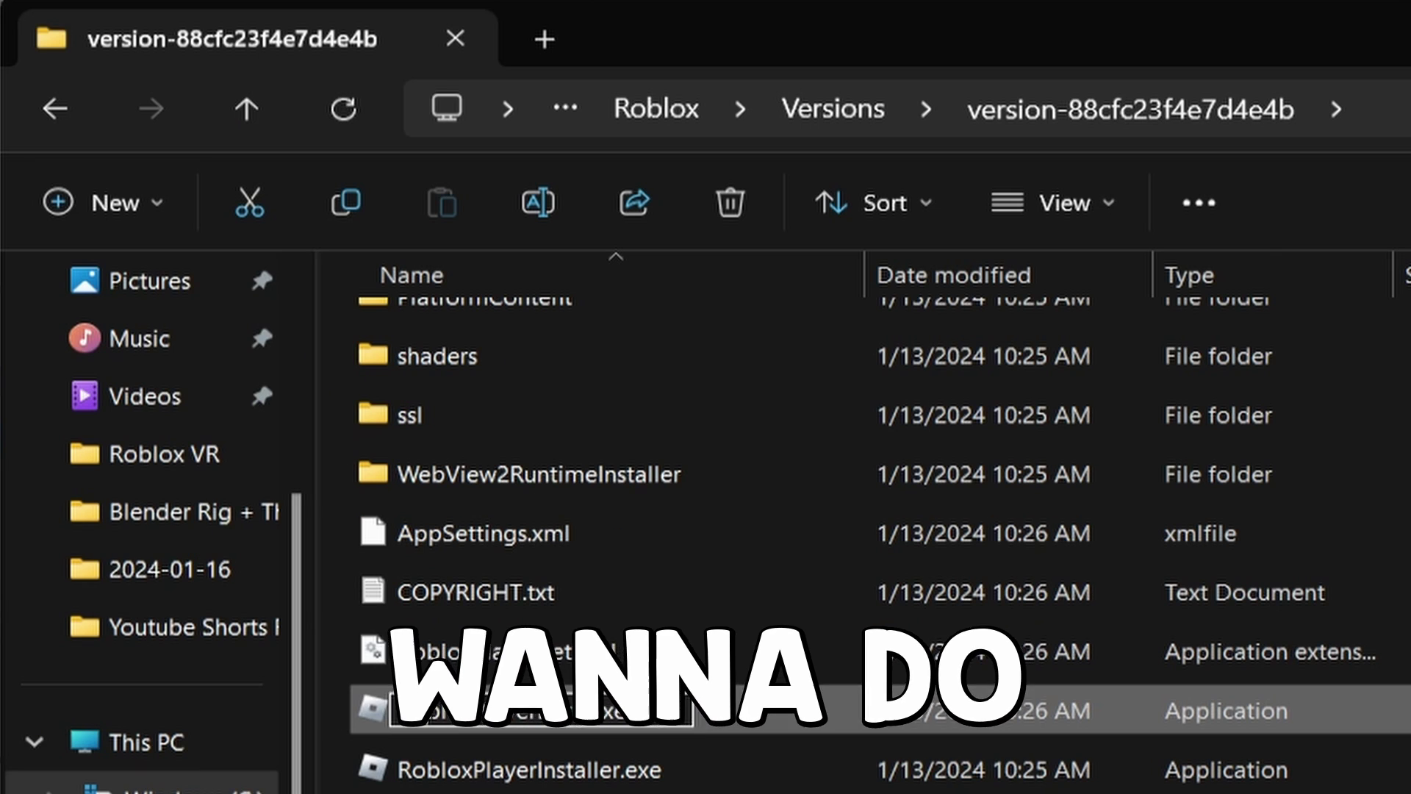
text(EuroTrucks2)
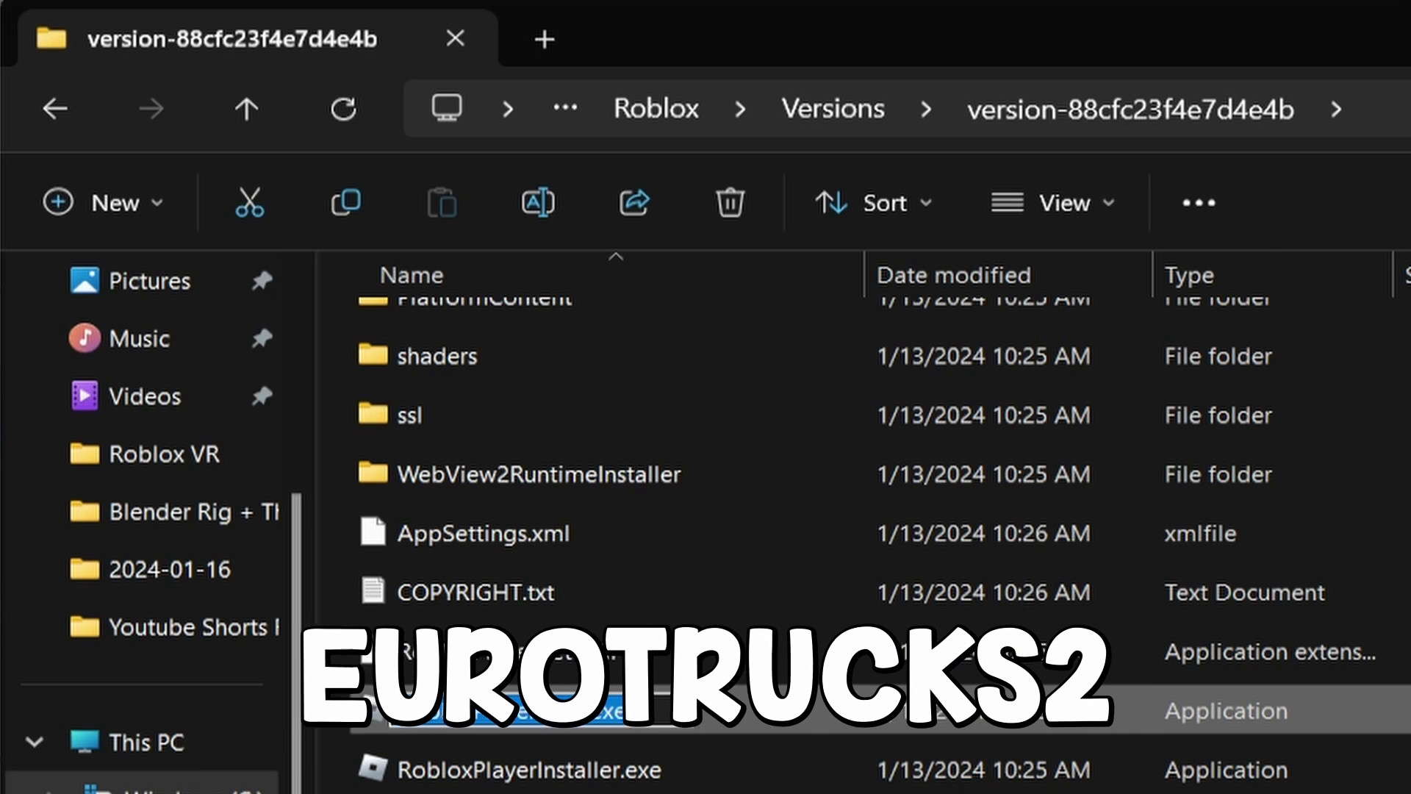
text(.ex)
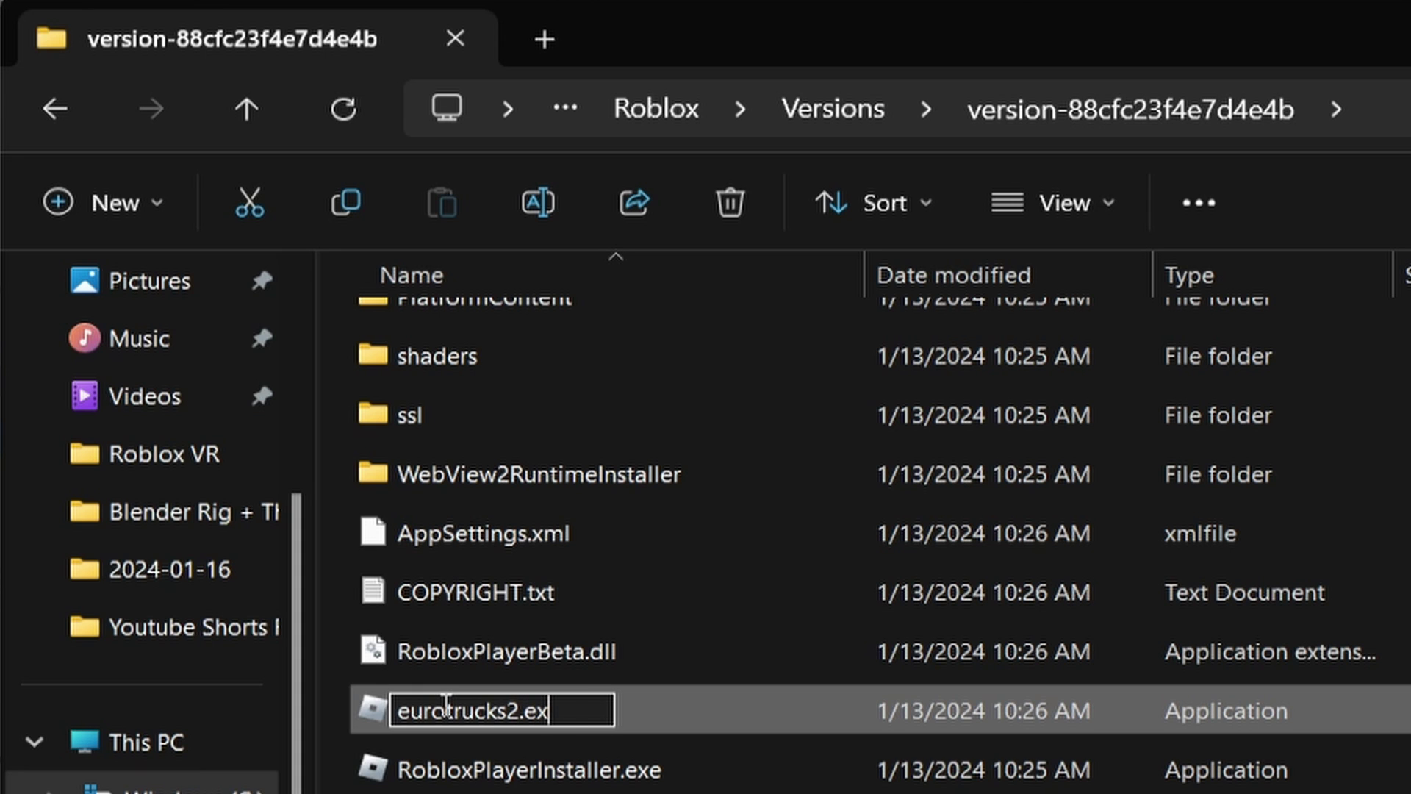
text(e)
key(Return)
Step: Launch Roblox, start BedWars, and bring up the game filter overlay on style 1
double_click(566, 717)
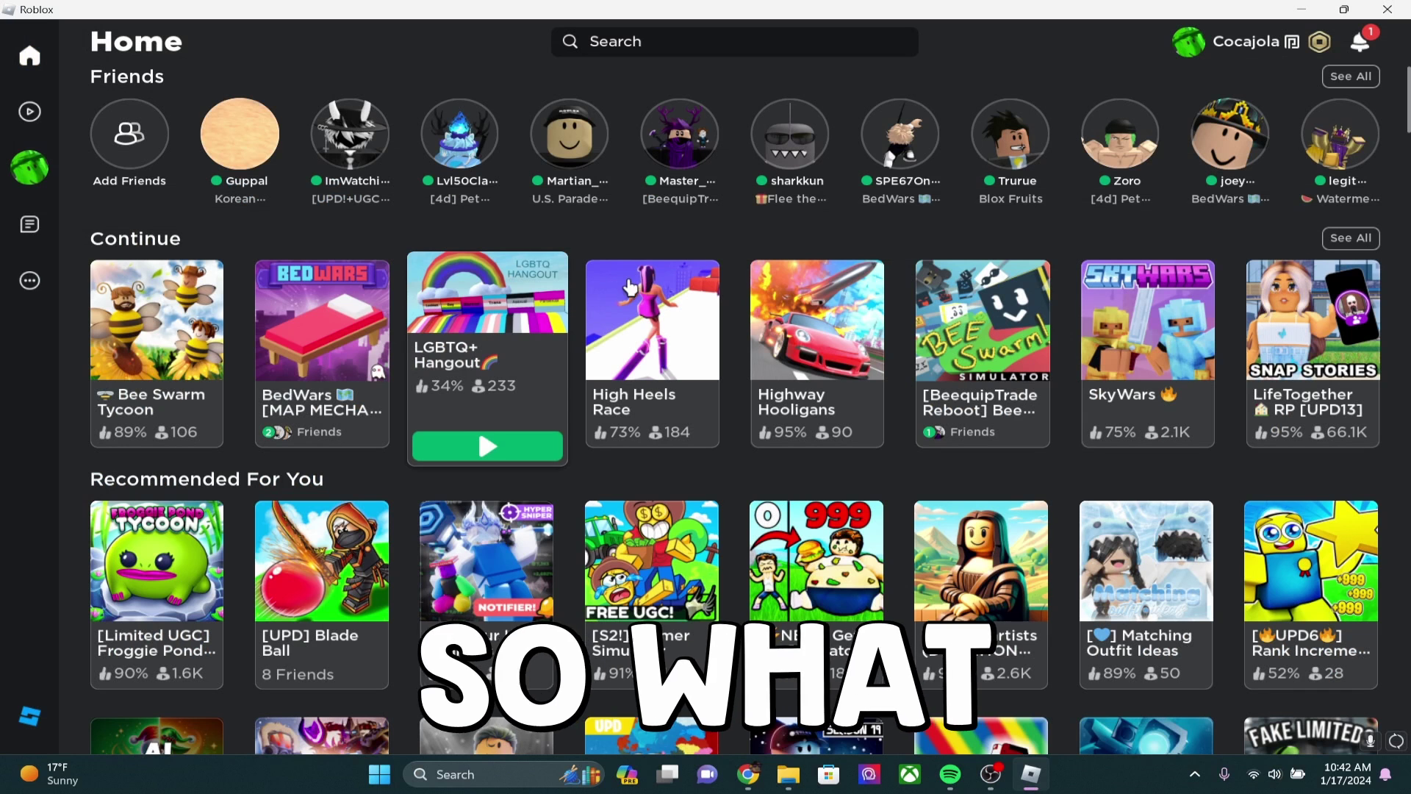
click(321, 446)
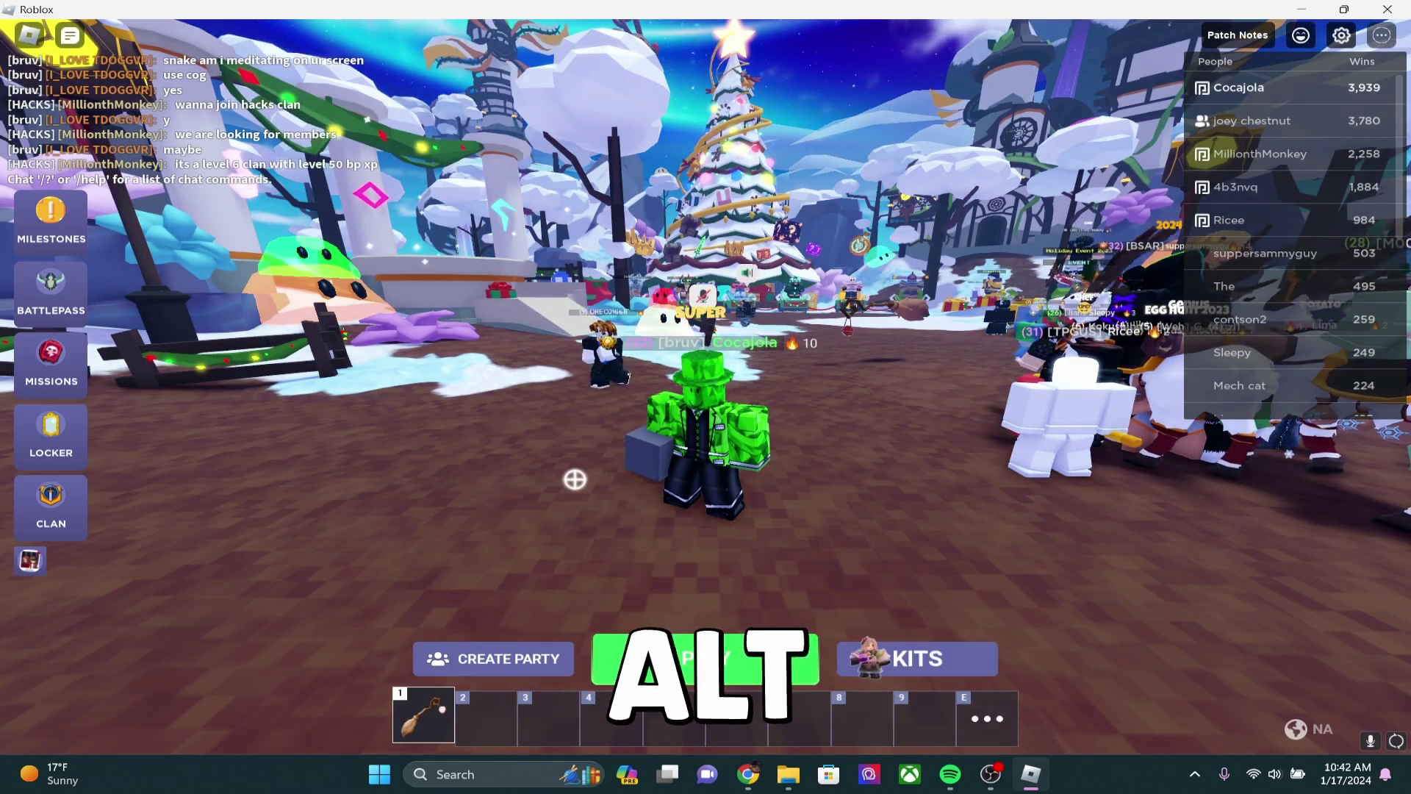
key(alt+F3)
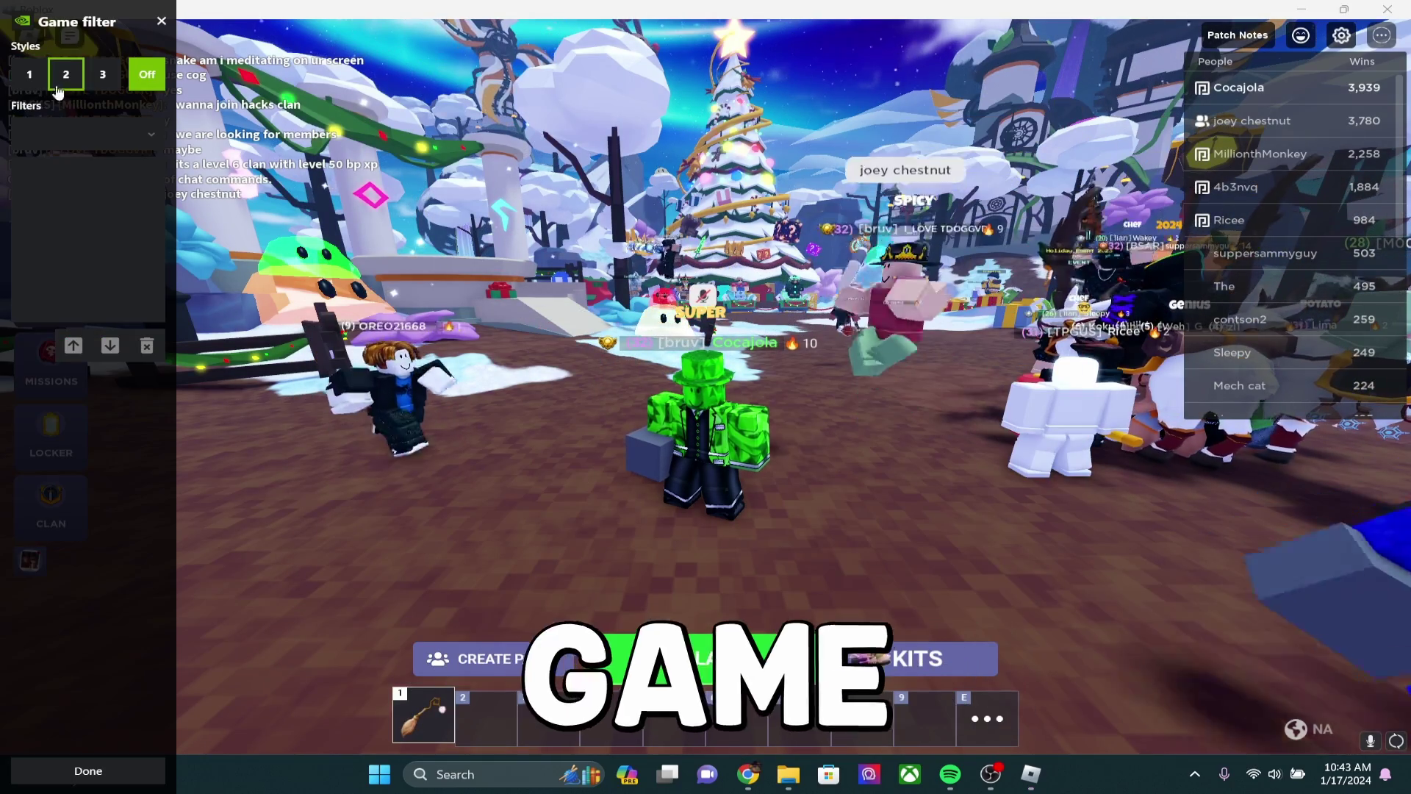
click(33, 83)
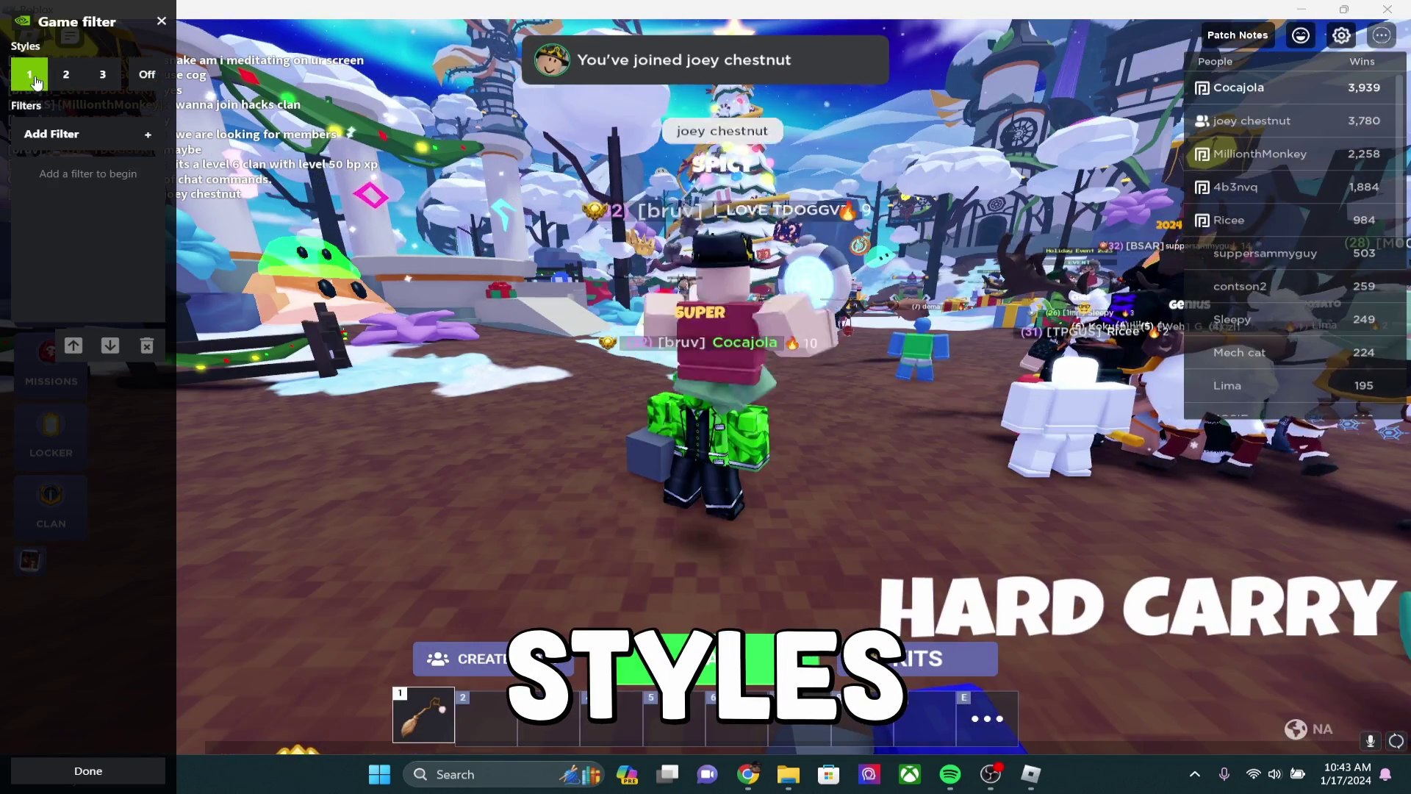
Step: Add the Brightness / Contrast, Black & White and Bloom filters to style 1
click(81, 133)
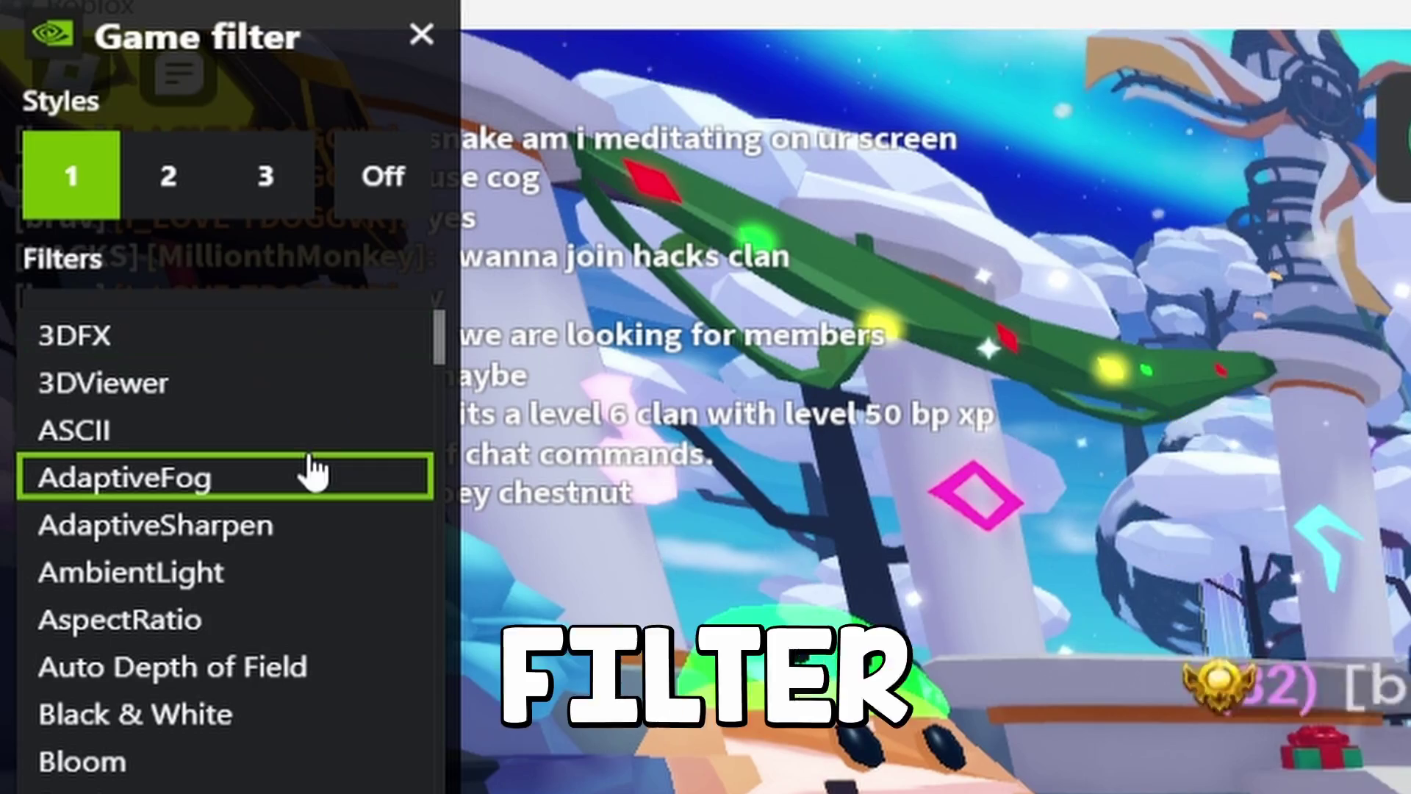
scroll(224, 520, down, 3)
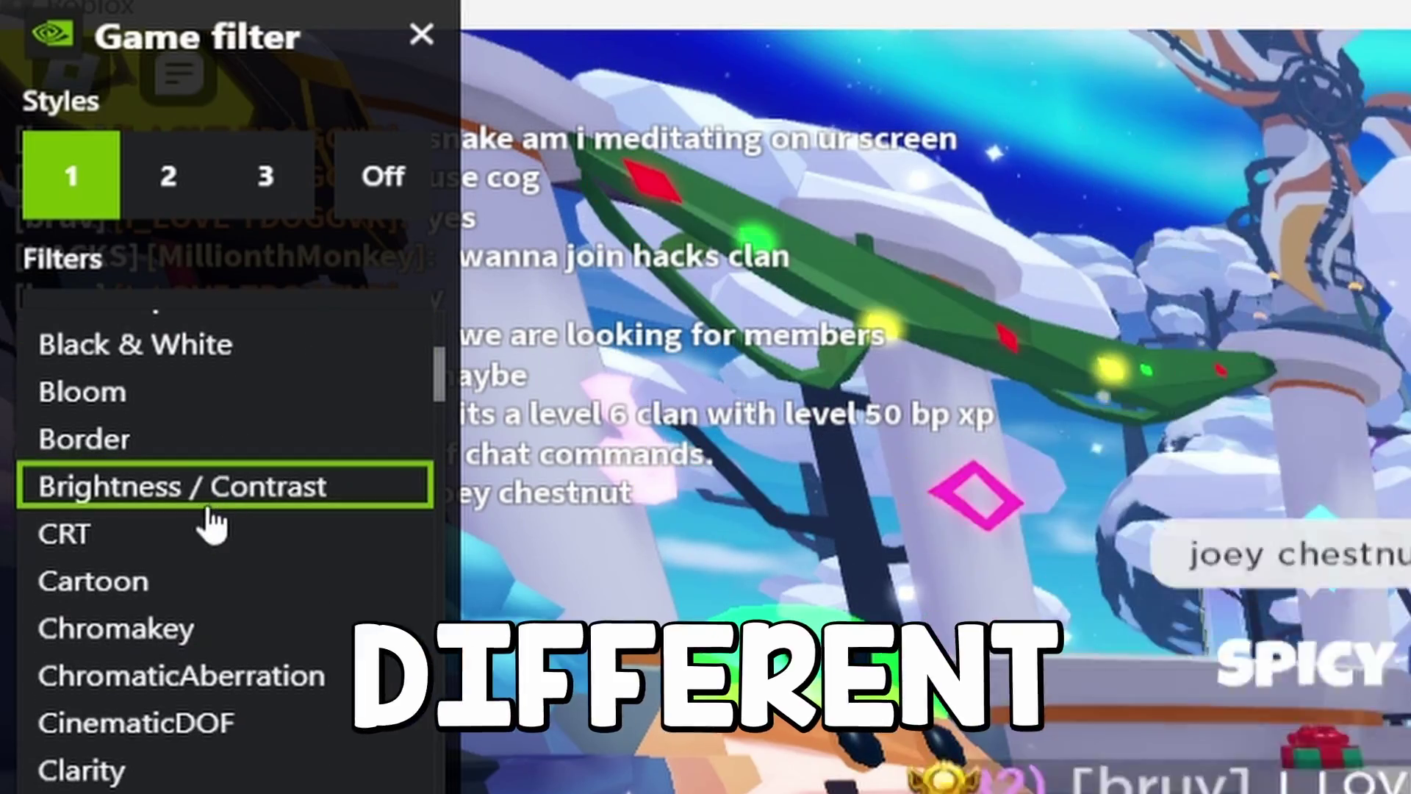
click(202, 489)
click(221, 328)
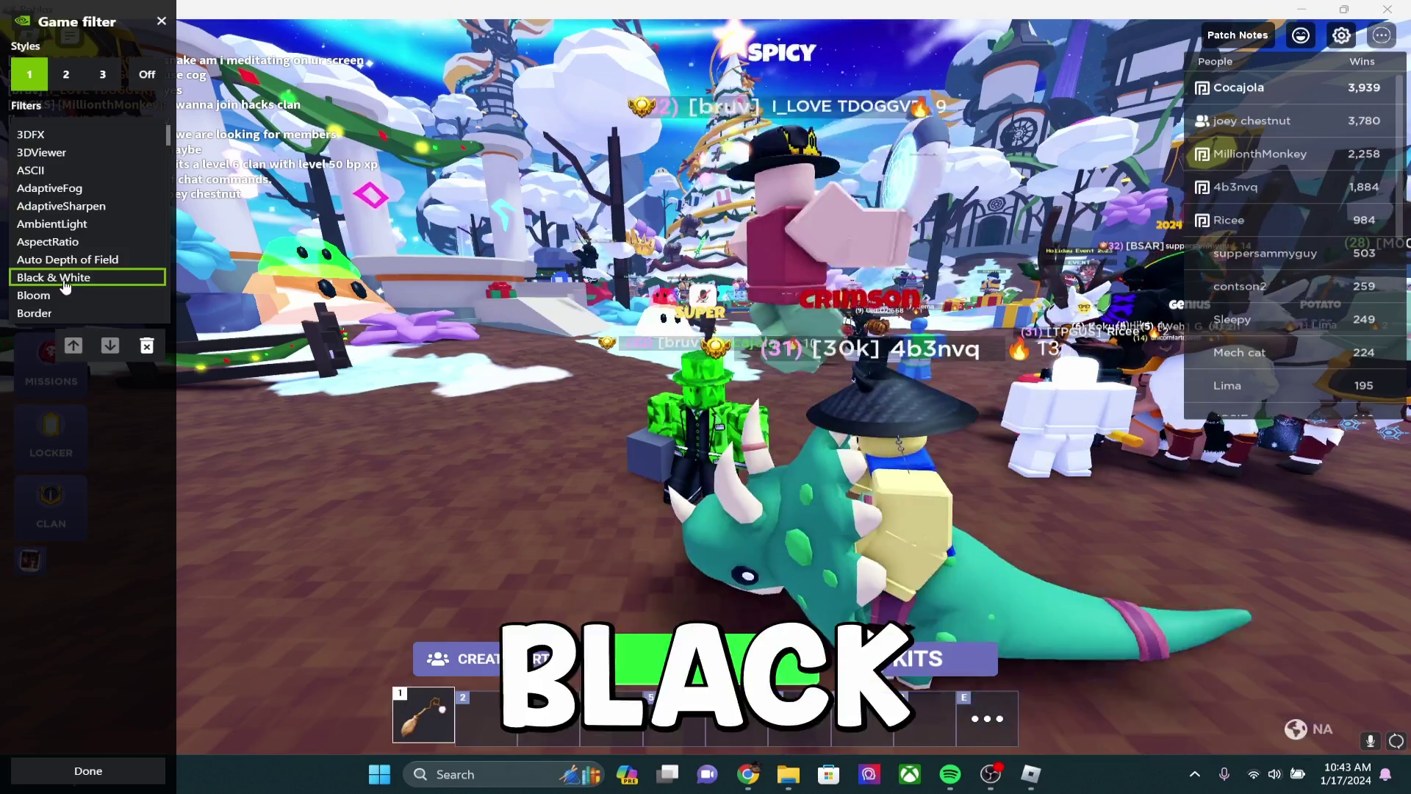
click(63, 282)
click(95, 127)
scroll(57, 266, down, 1)
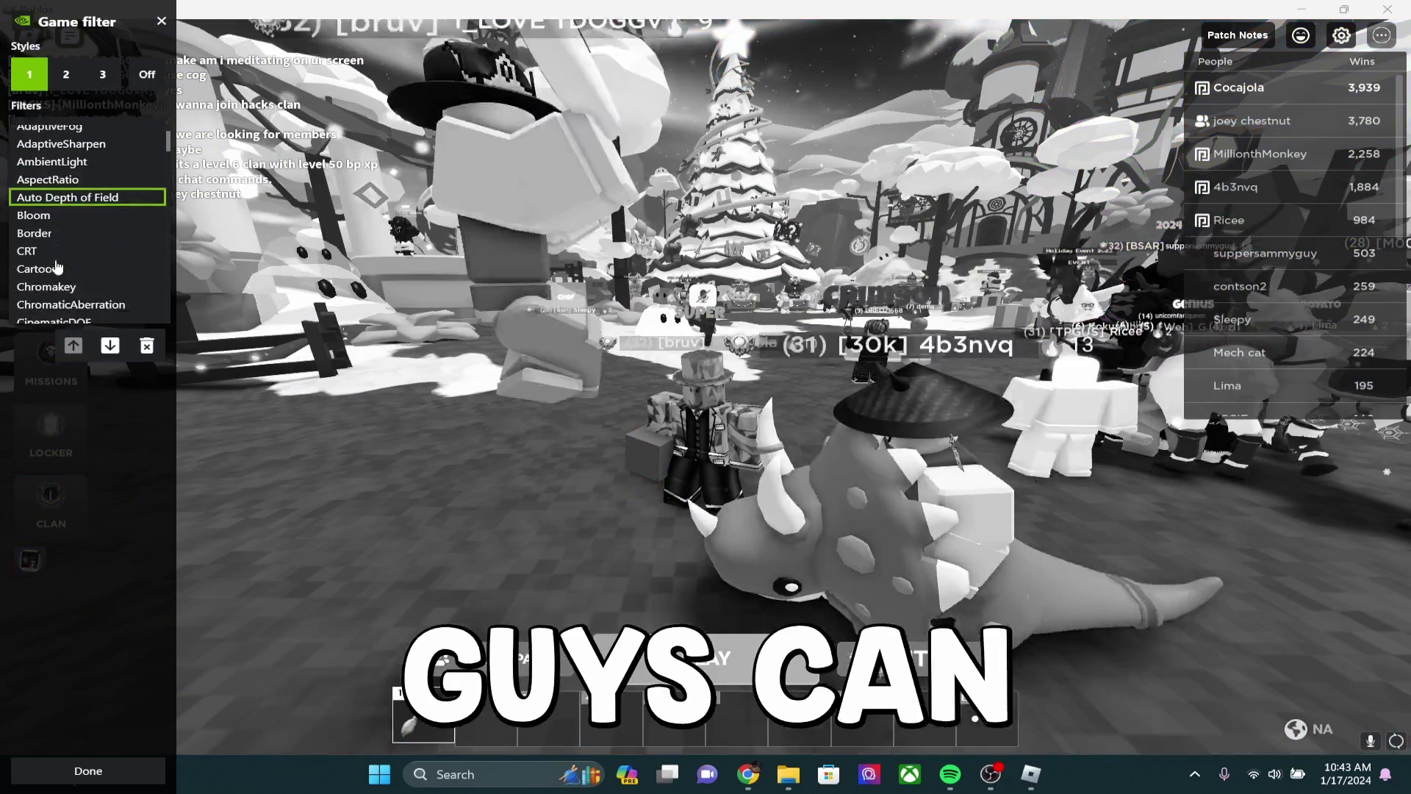
click(44, 215)
click(118, 130)
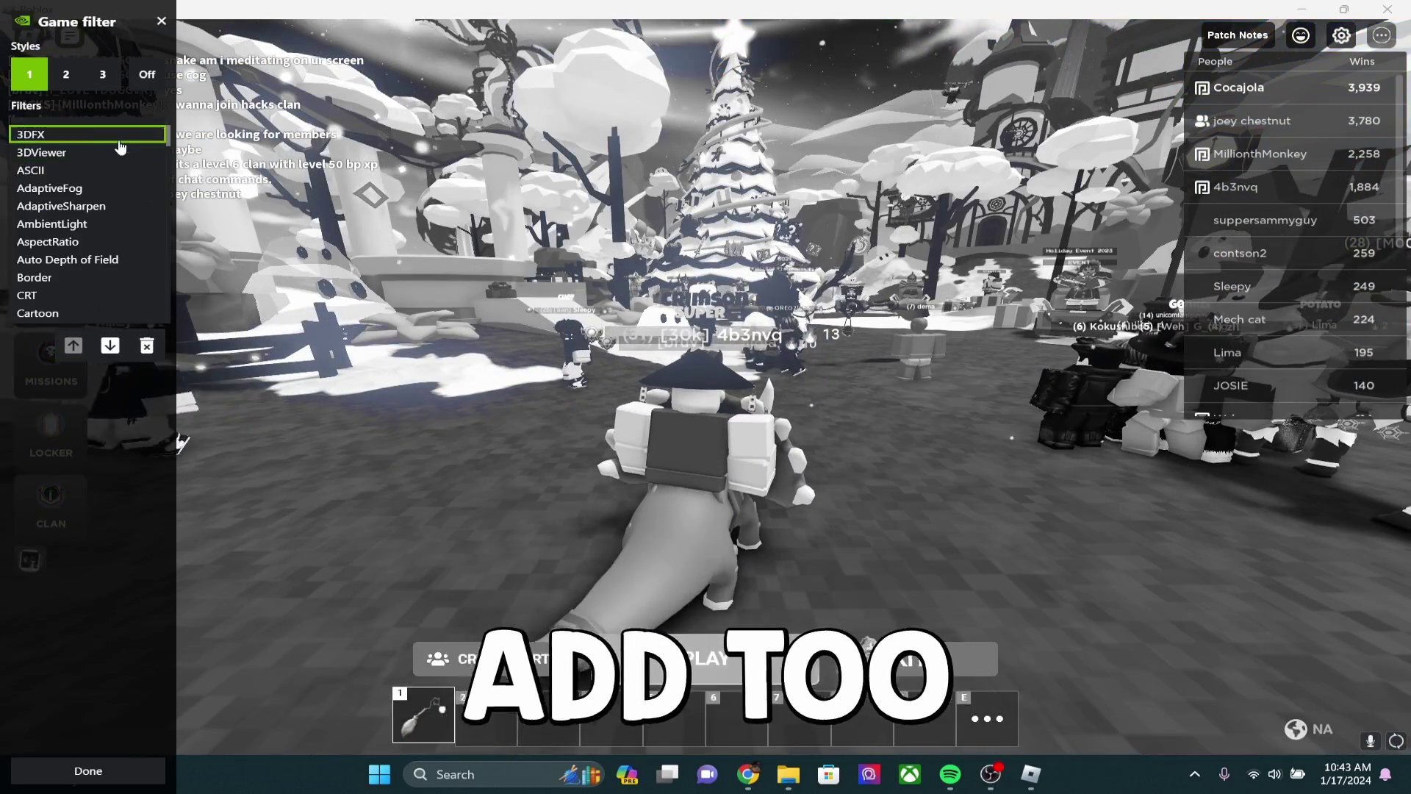
click(98, 119)
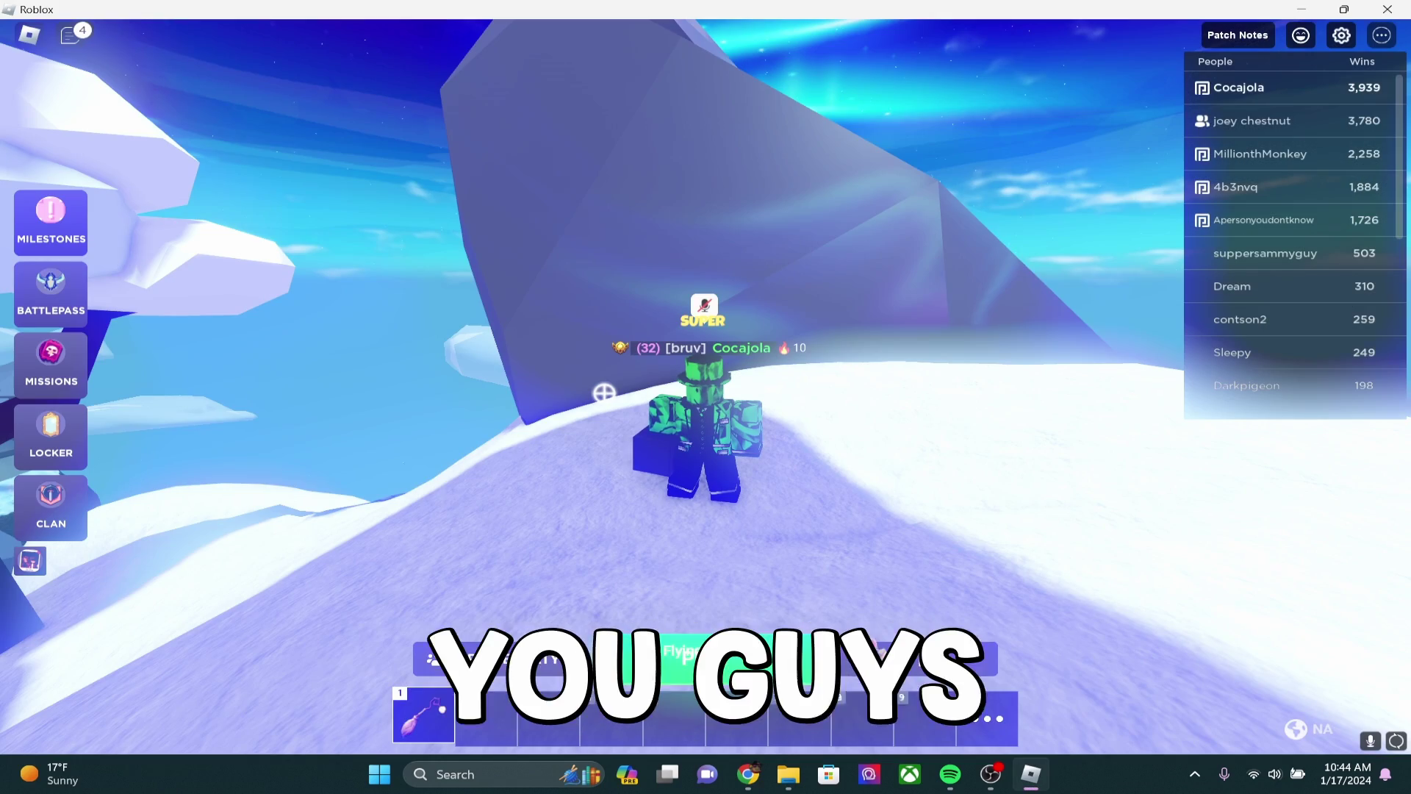